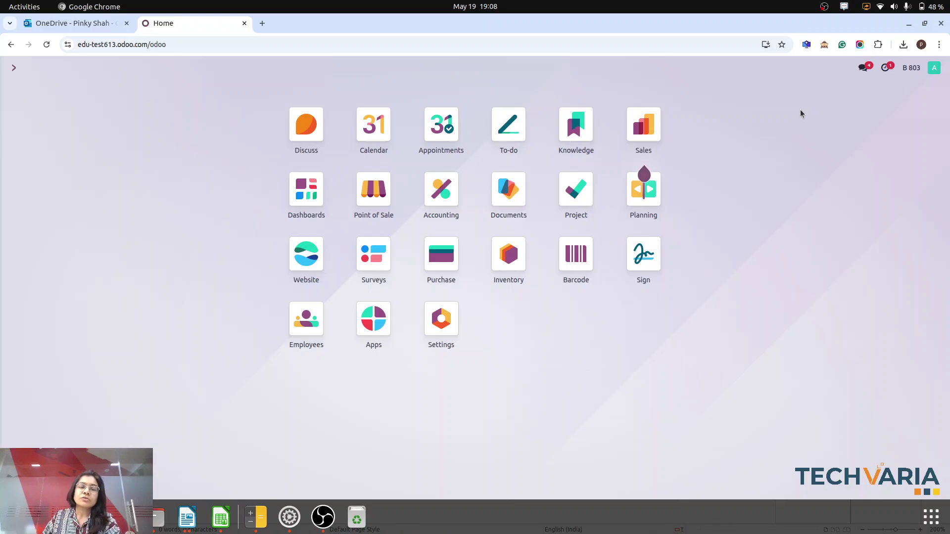
# Step: Switch to LibreOffice Calc and enlarge Sheet2 of sample_product_variants (2).xlsx to examine the attribute columns and values
pyautogui.click(222, 531)
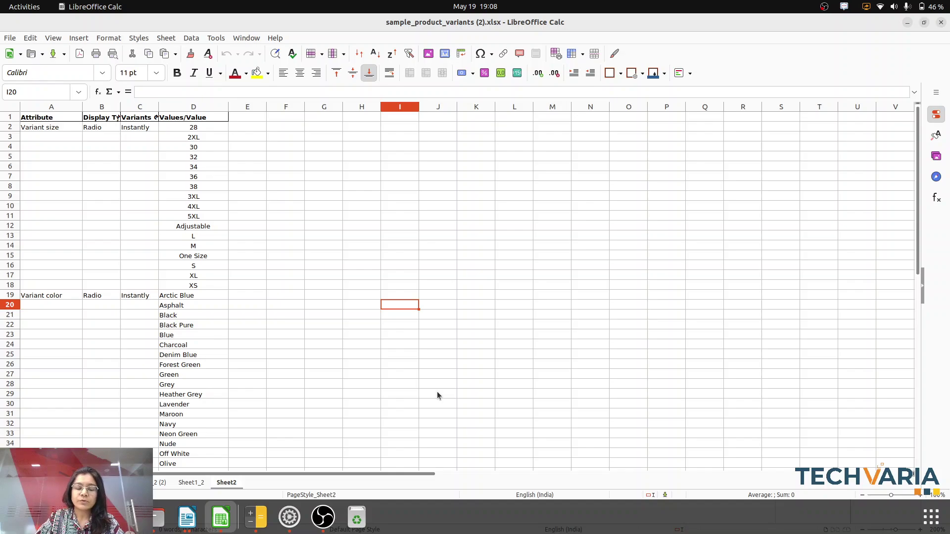
pyautogui.click(920, 495)
pyautogui.click(919, 495)
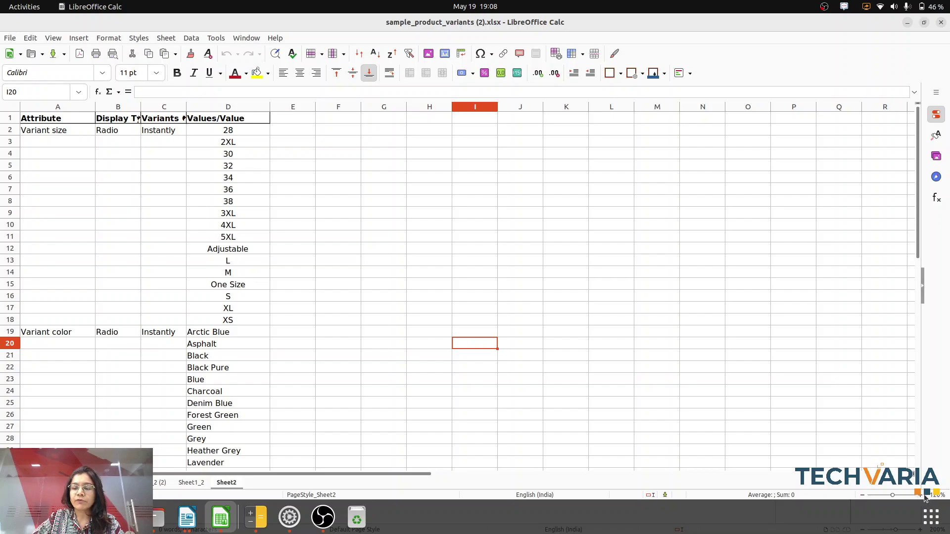
pyautogui.click(919, 495)
pyautogui.click(919, 496)
pyautogui.click(920, 495)
pyautogui.click(919, 496)
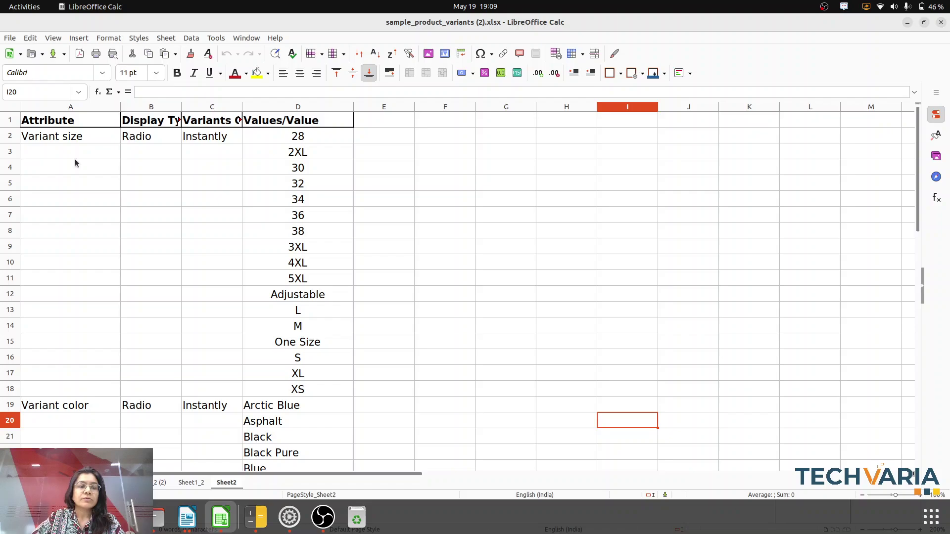
# Step: Switch to Chrome and open the product attributes list in the Odoo Sales configuration
pyautogui.hotkey('alt', 'Tab')
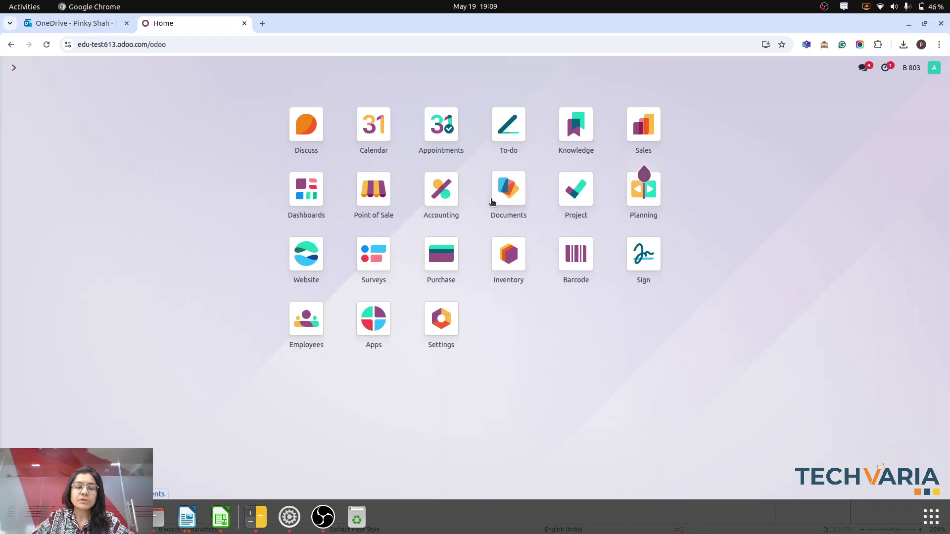
pyautogui.write('sa')
pyautogui.click(361, 161)
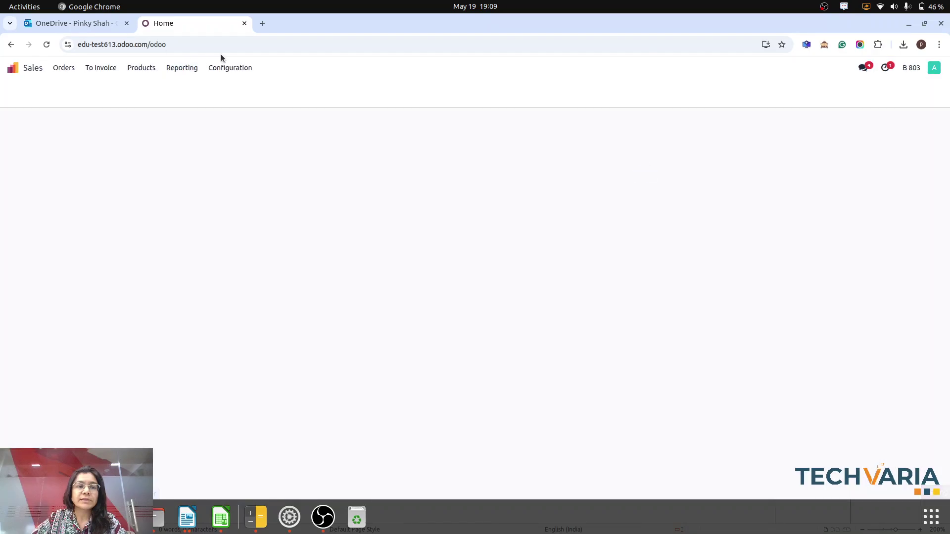
pyautogui.click(230, 70)
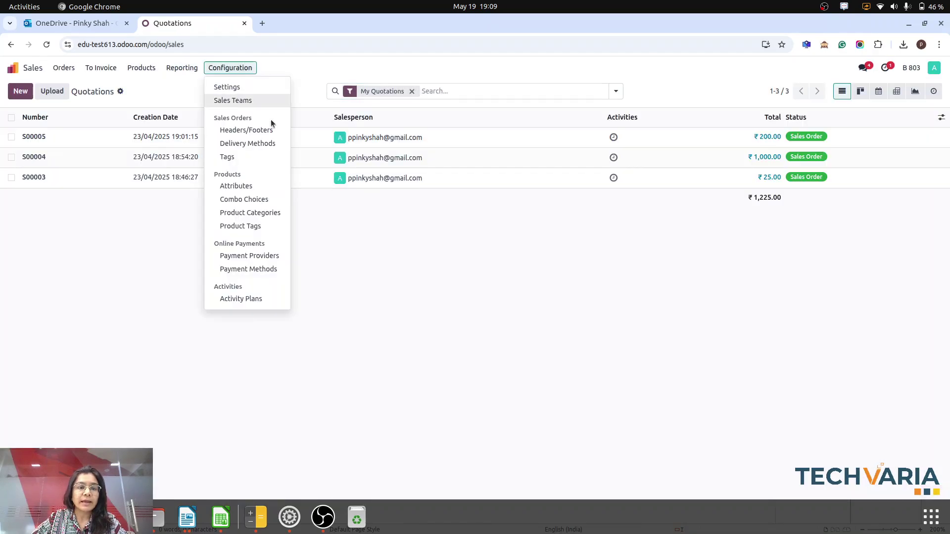
pyautogui.click(247, 186)
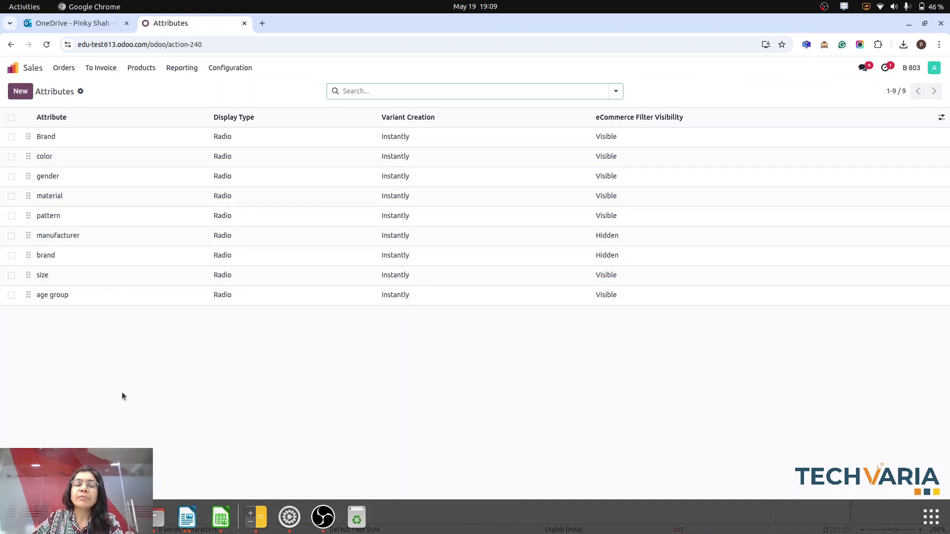
# Step: Switch to LibreOffice Calc and widen the Display Type, Variants Creation and Values/Value columns of the attribute sheet
pyautogui.click(220, 517)
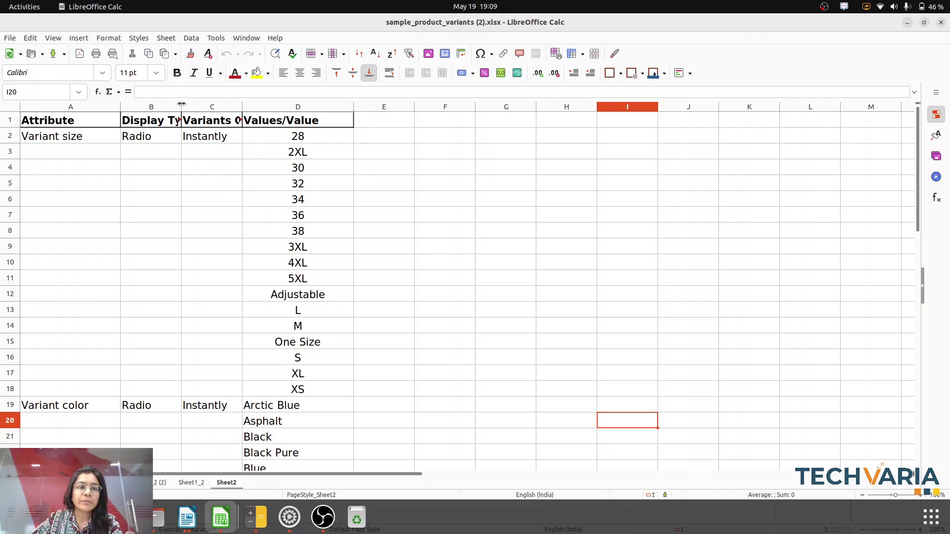
pyautogui.moveTo(181, 105); pyautogui.dragTo(205, 107)
pyautogui.moveTo(267, 107); pyautogui.dragTo(289, 107)
pyautogui.click(504, 165)
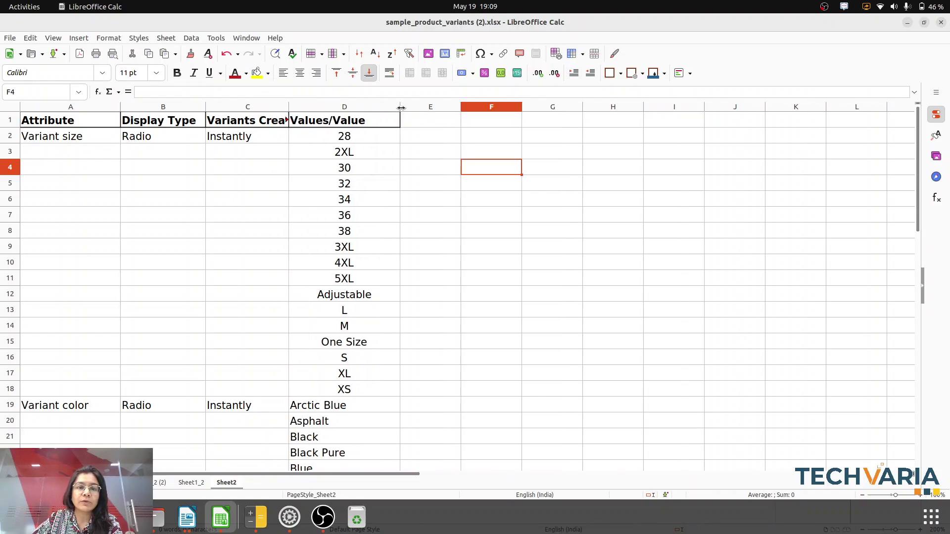
pyautogui.moveTo(401, 108); pyautogui.dragTo(439, 107)
pyautogui.click(581, 264)
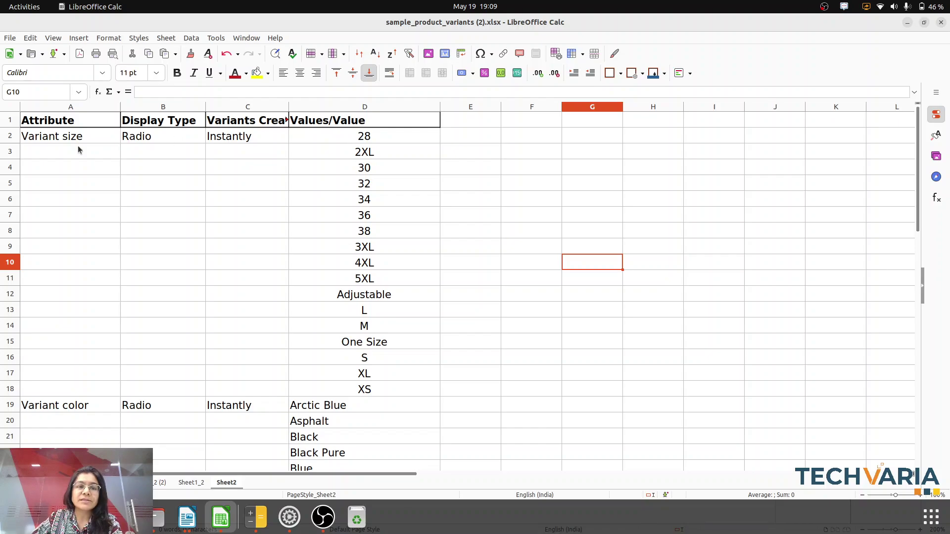
pyautogui.moveTo(289, 107); pyautogui.dragTo(318, 109)
pyautogui.click(604, 190)
# Step: Switch to Chrome, select the lowercase brand and size attributes, and start exporting them
pyautogui.click(124, 517)
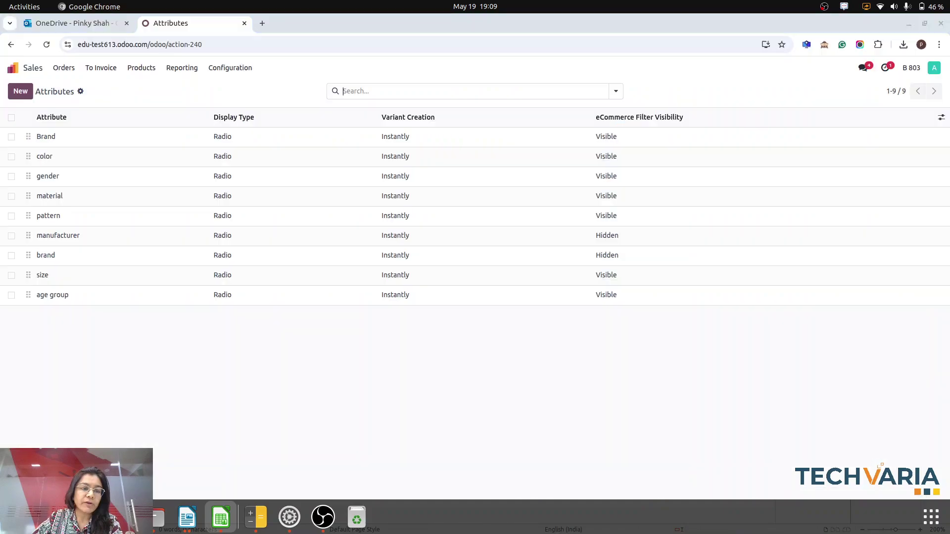
pyautogui.click(11, 255)
pyautogui.click(11, 275)
pyautogui.click(503, 91)
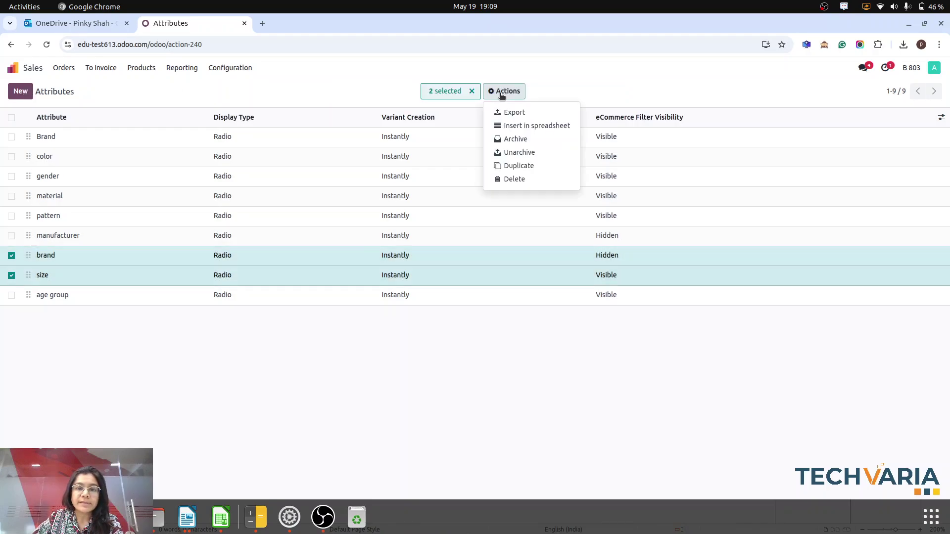
pyautogui.click(514, 113)
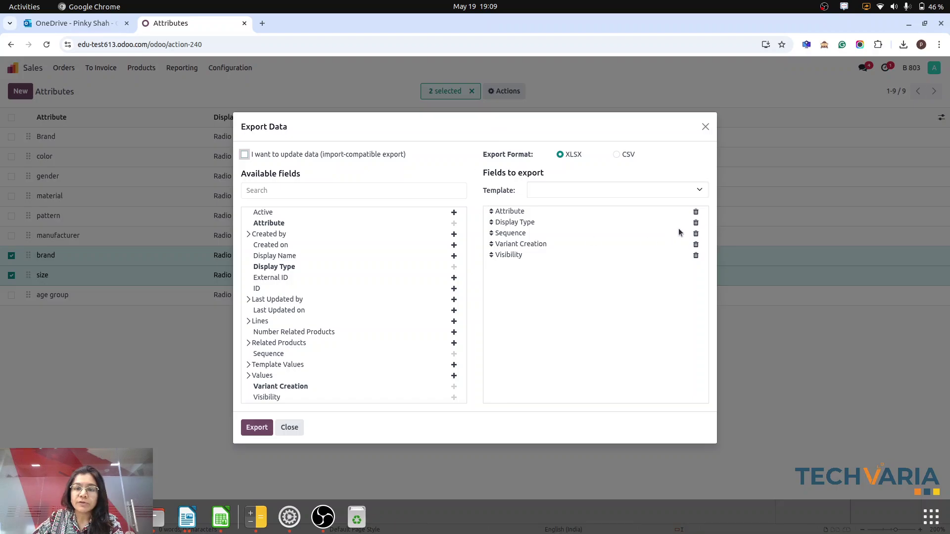
# Step: Remove Display Type, Sequence and Visibility from the export fields, and add Display Type back after checking the sample sheet's headers
pyautogui.click(695, 223)
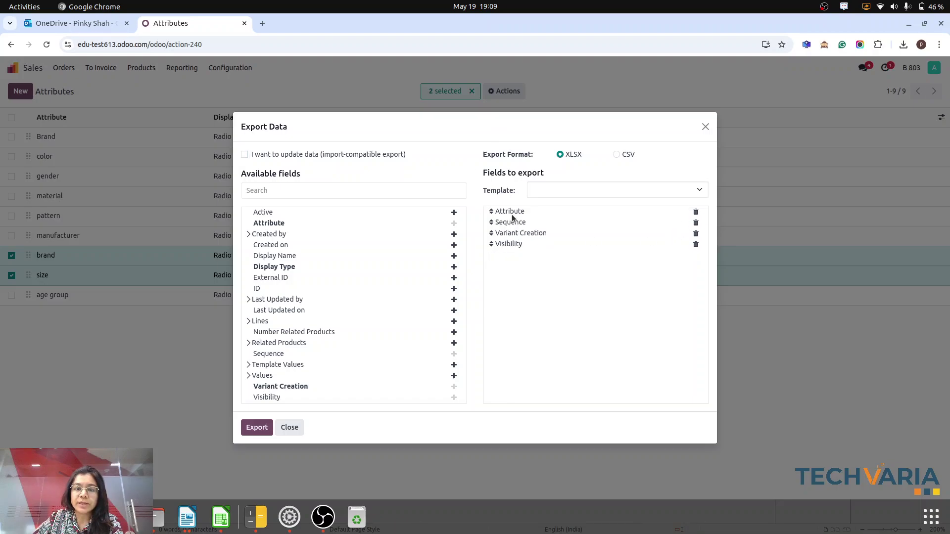
pyautogui.click(696, 222)
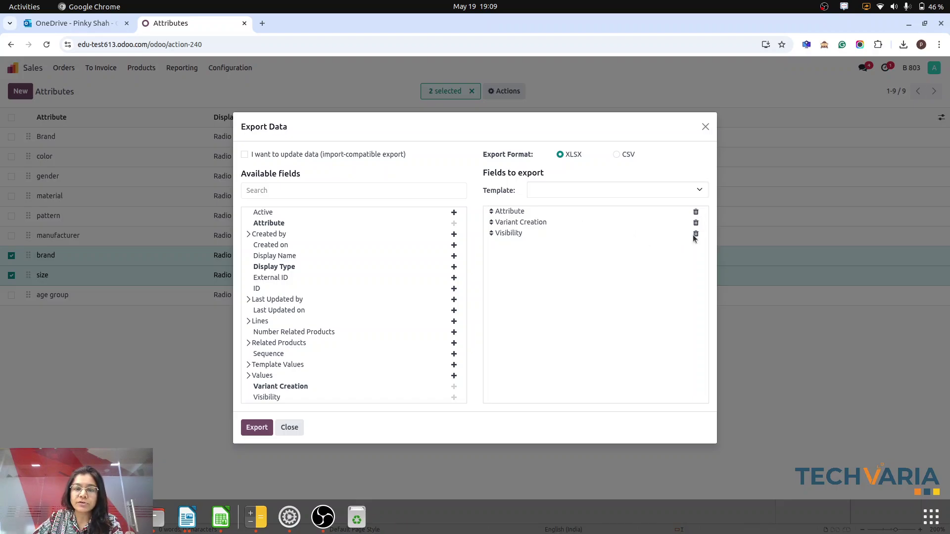
pyautogui.click(301, 190)
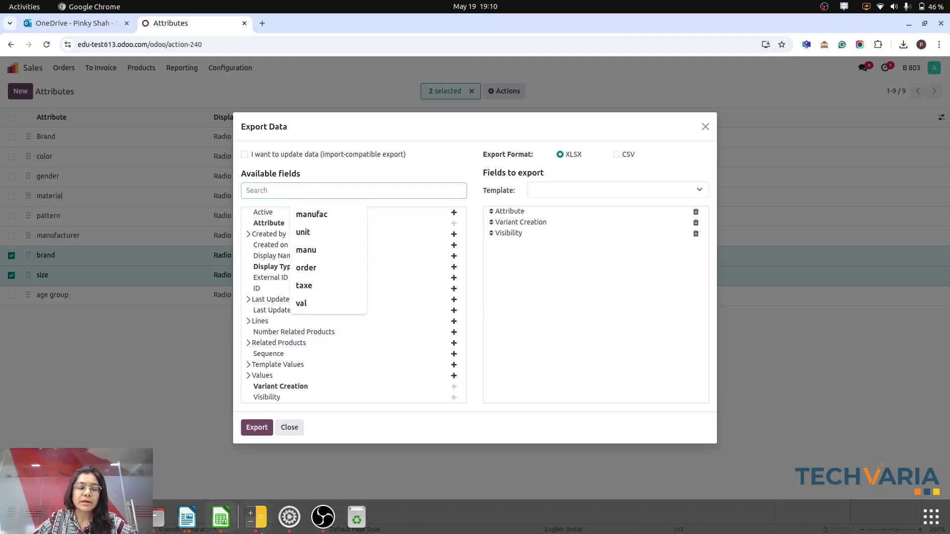
pyautogui.click(227, 520)
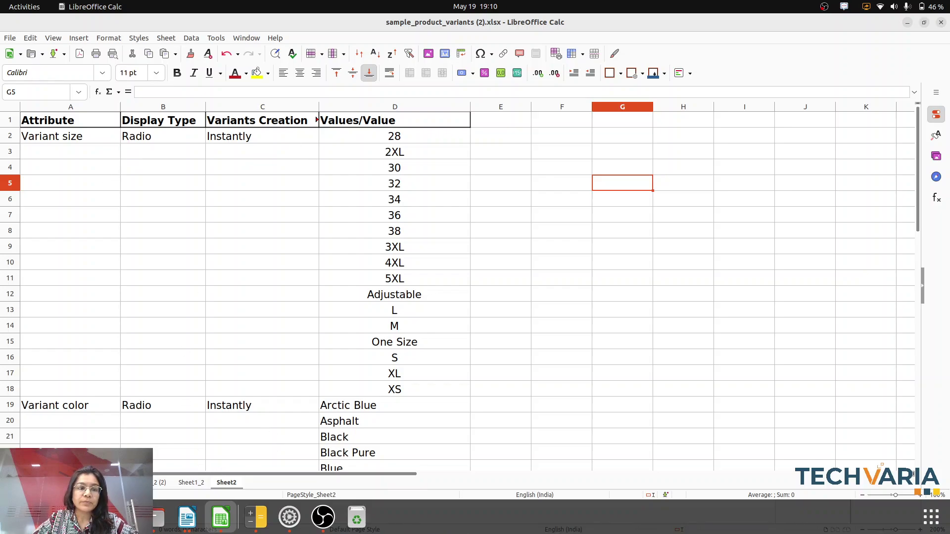
pyautogui.hotkey('alt', 'Tab')
pyautogui.click(287, 184)
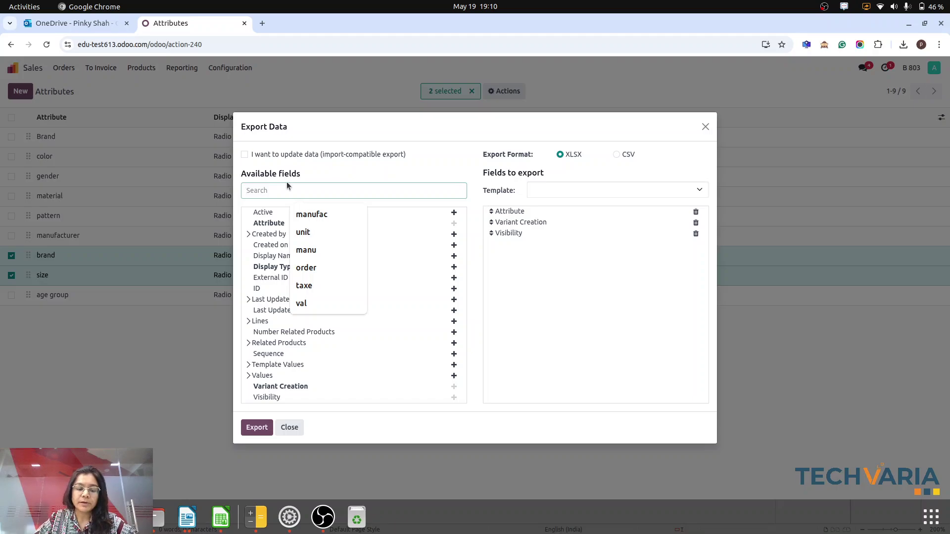
pyautogui.write('di')
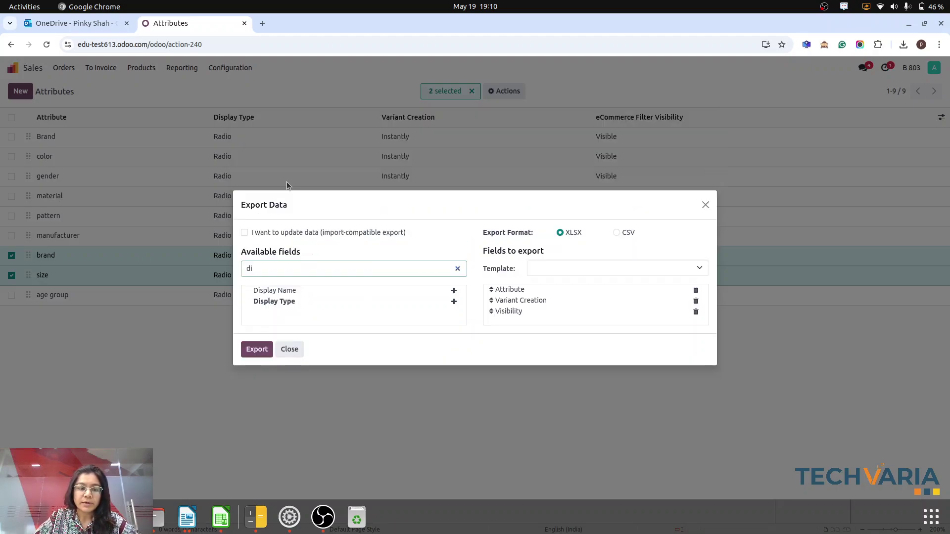
pyautogui.click(454, 302)
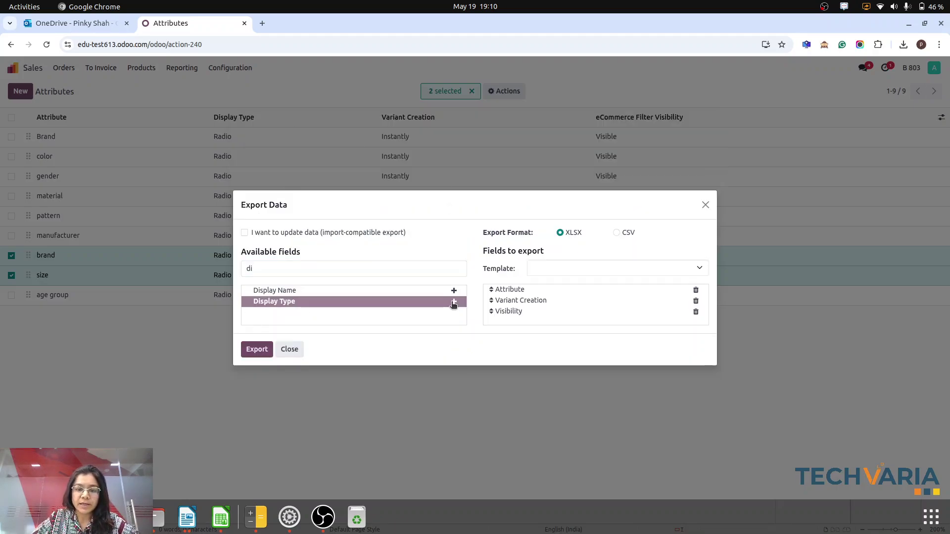
pyautogui.click(696, 306)
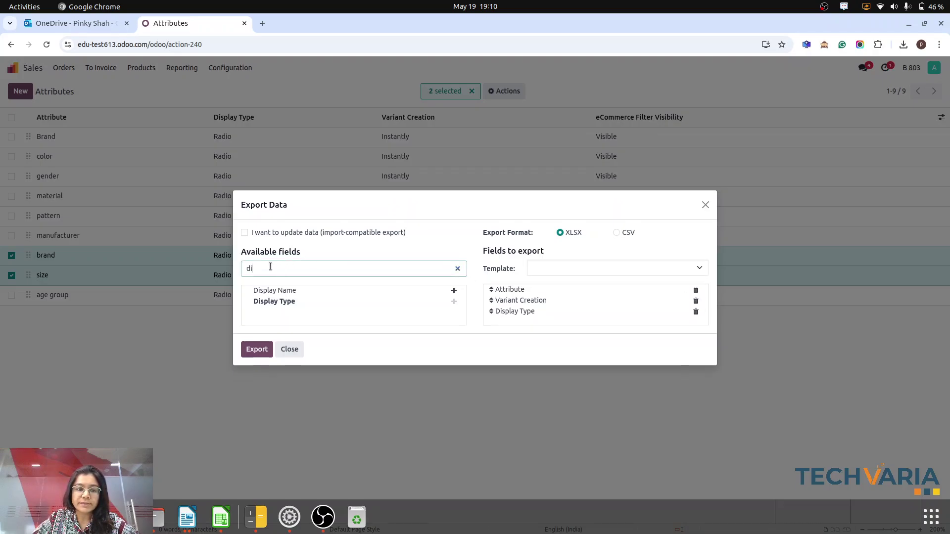
# Step: Add the Values/Value field to the export and export the selected attributes as XLSX
pyautogui.hotkey('ctrl', 'a')
pyautogui.write('valu')
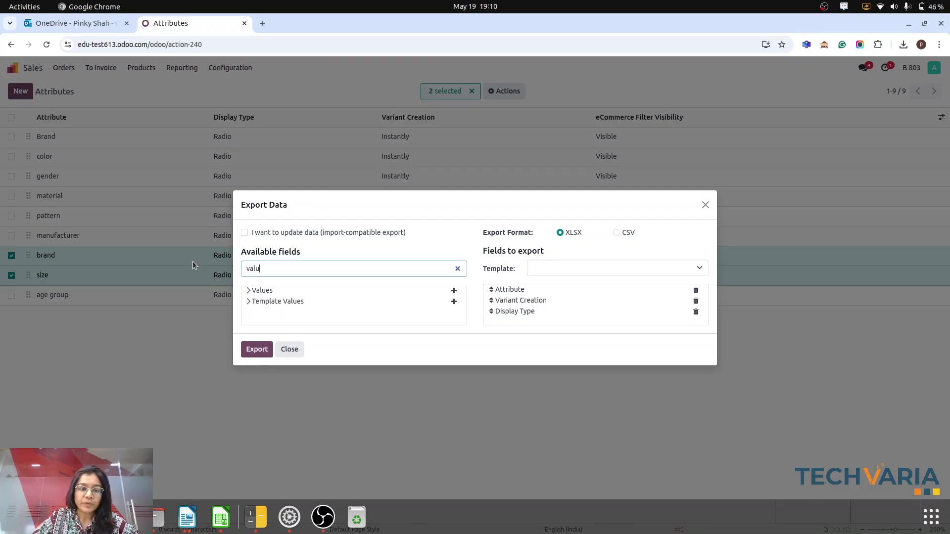
pyautogui.click(248, 291)
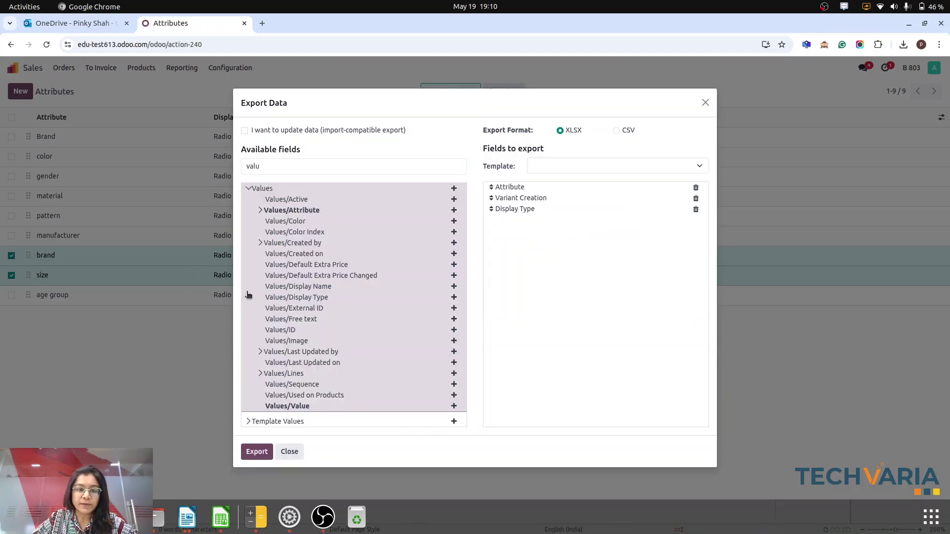
pyautogui.click(454, 406)
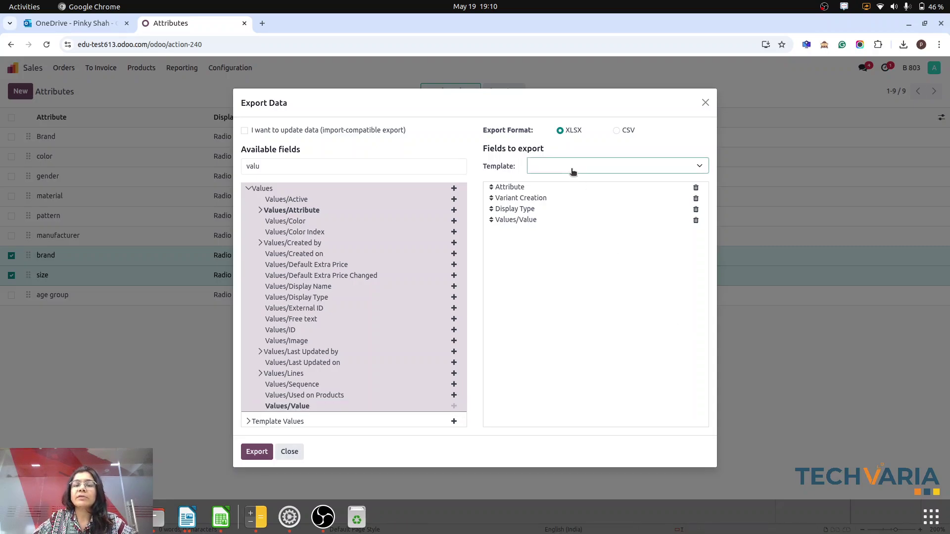
pyautogui.click(257, 451)
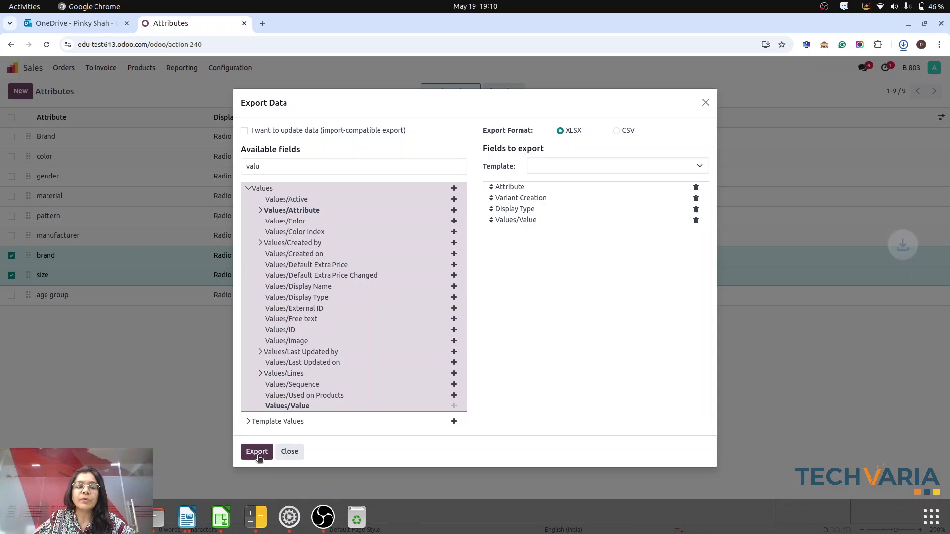
# Step: Open the downloaded Product Attribute export in LibreOffice Calc and examine its column headers
pyautogui.click(824, 78)
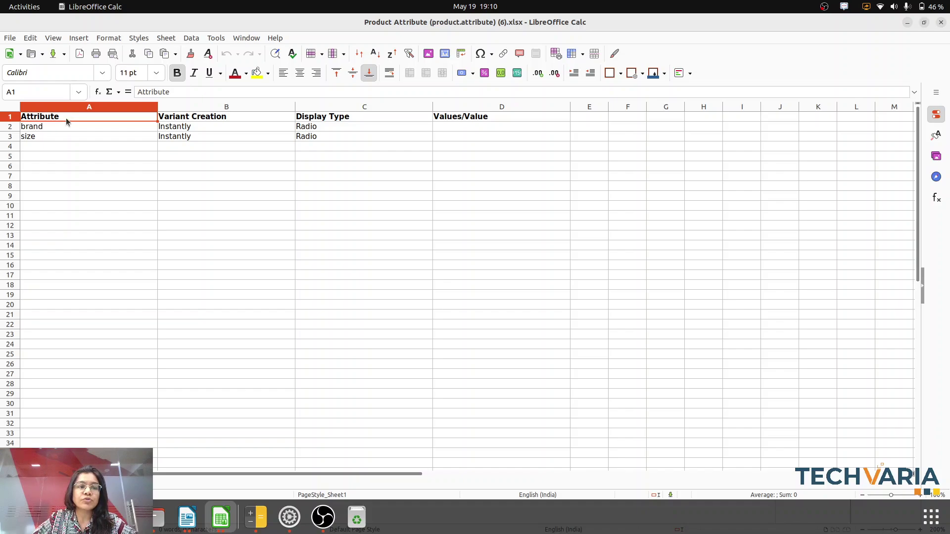
pyautogui.click(203, 119)
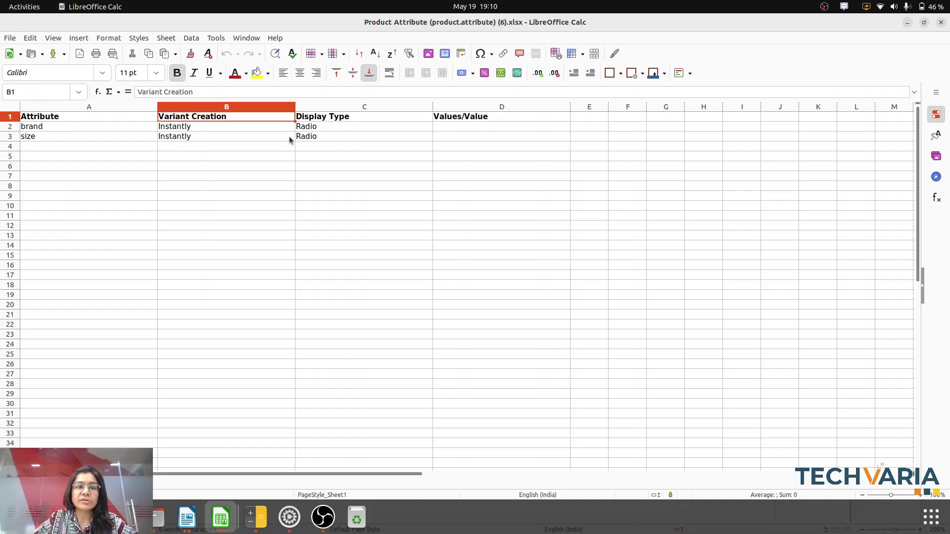
pyautogui.click(320, 120)
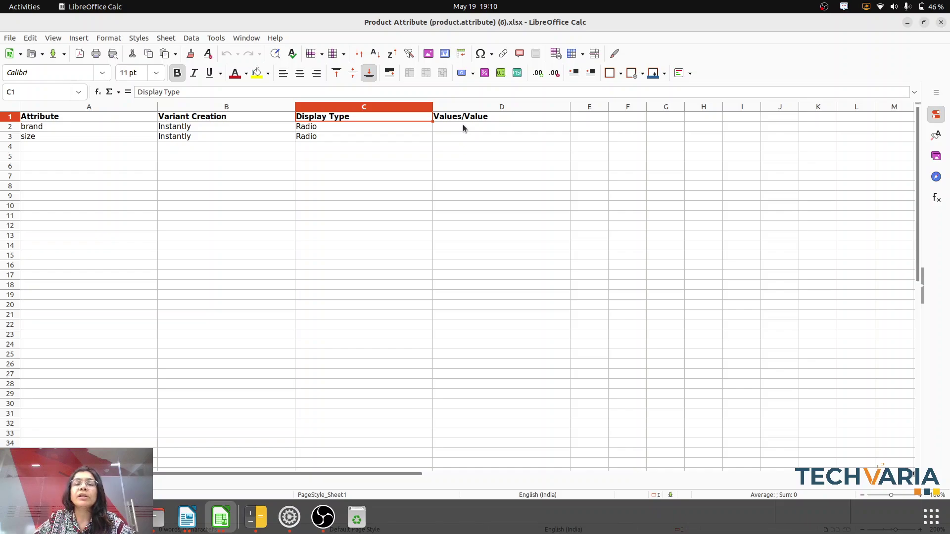
# Step: Bring up sample_product_variants (2).xlsx and examine the Variant size and Variant color attributes with their lists of values
pyautogui.click(221, 517)
pyautogui.click(178, 460)
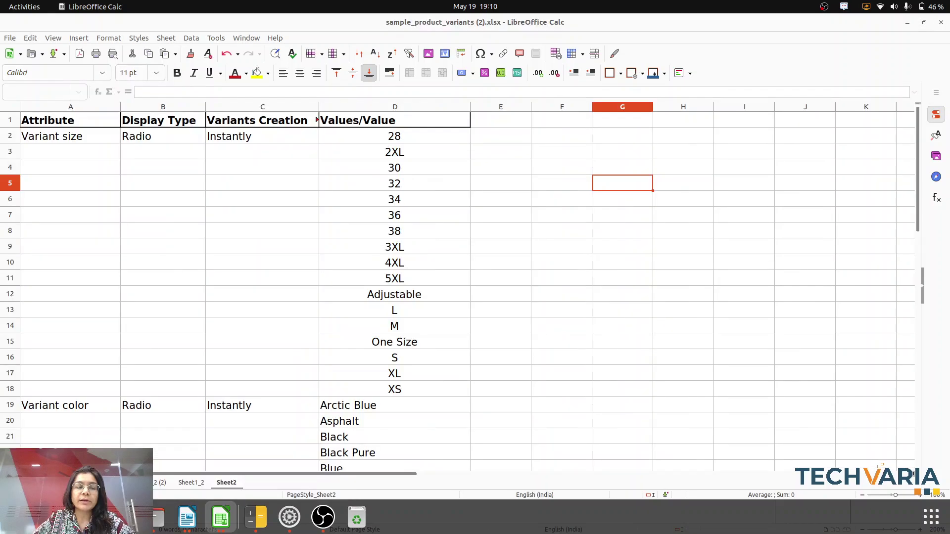
pyautogui.click(487, 326)
pyautogui.click(43, 143)
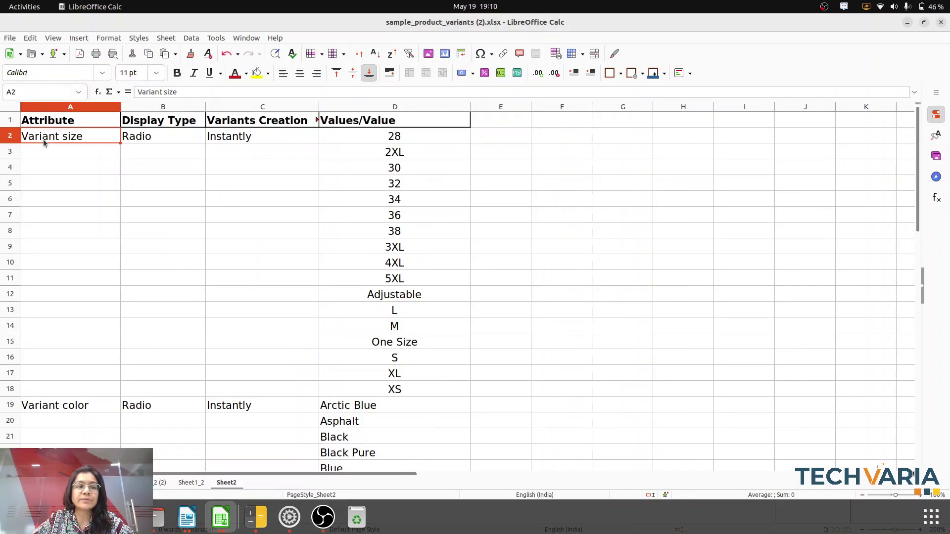
pyautogui.click(55, 407)
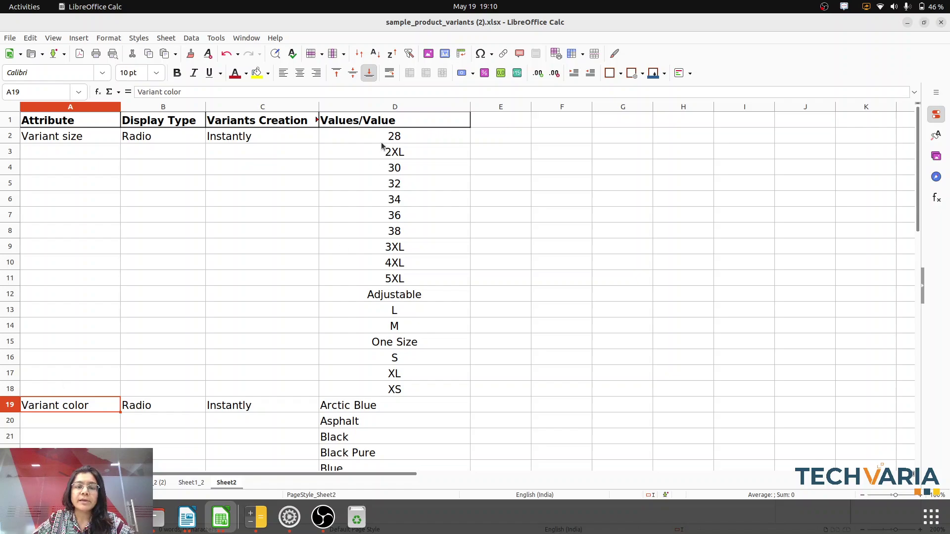
pyautogui.moveTo(384, 138); pyautogui.dragTo(408, 413)
pyautogui.scroll(-11, 408, 413)
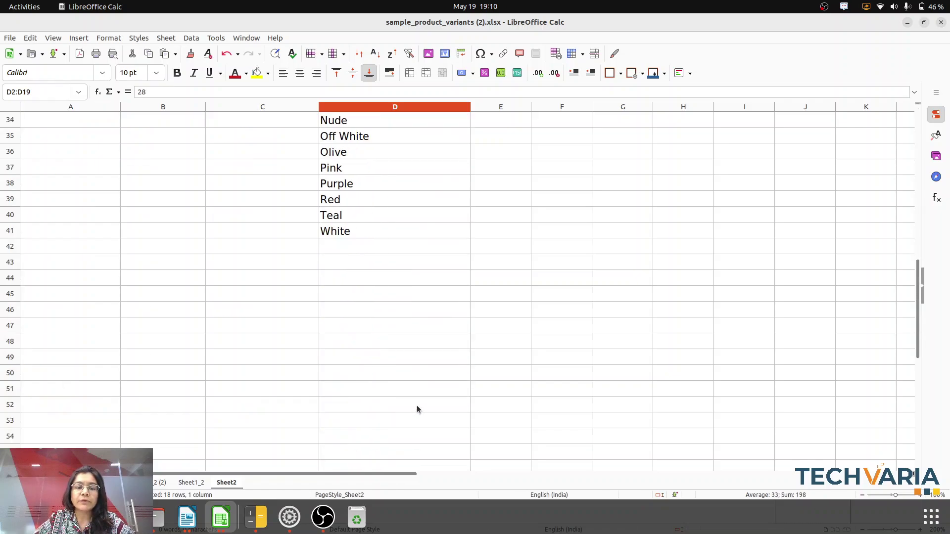
# Step: Switch to Chrome, close the Export Data dialog and clear the selection in the attributes list
pyautogui.hotkey('alt', 'Tab')
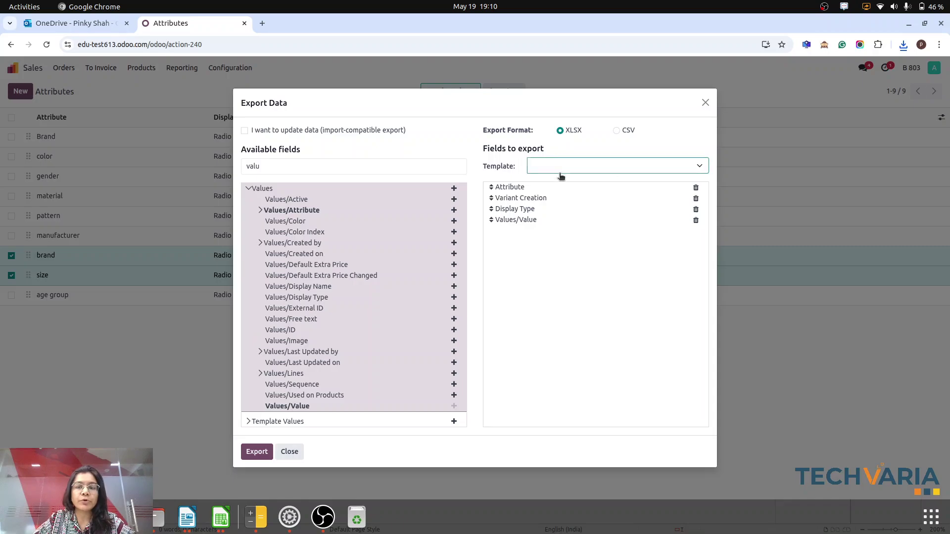
pyautogui.click(705, 102)
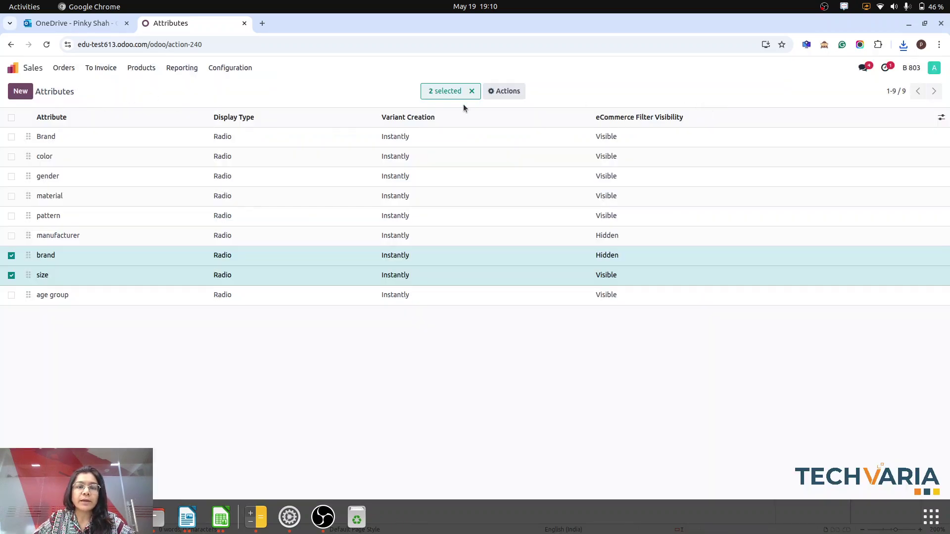
pyautogui.click(472, 91)
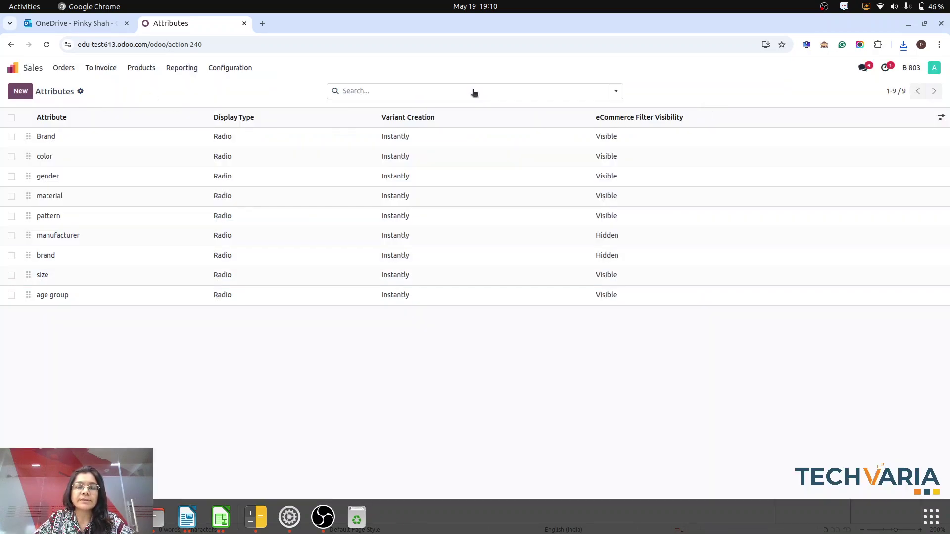
# Step: Start a record import for Attributes and upload sample_product_variants (2).xlsx as the data file
pyautogui.click(80, 91)
pyautogui.click(117, 113)
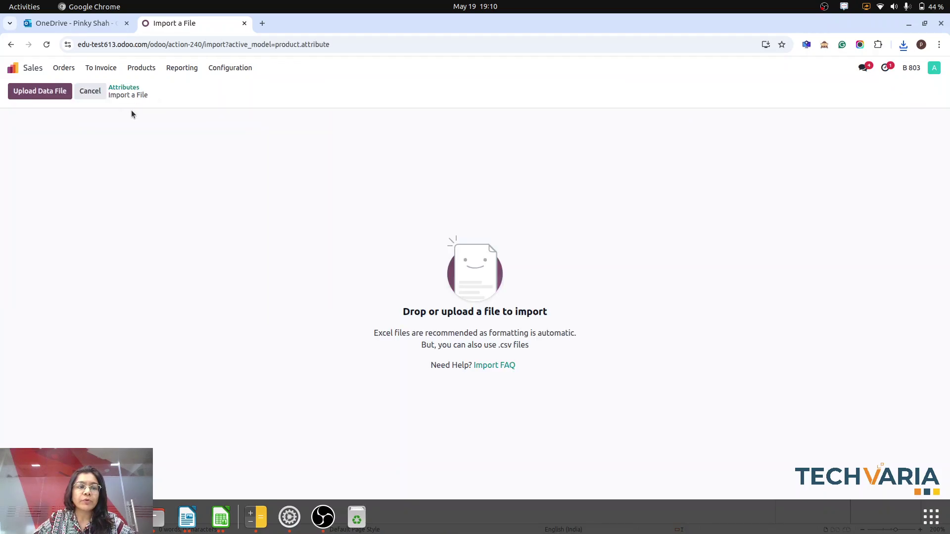
pyautogui.click(47, 94)
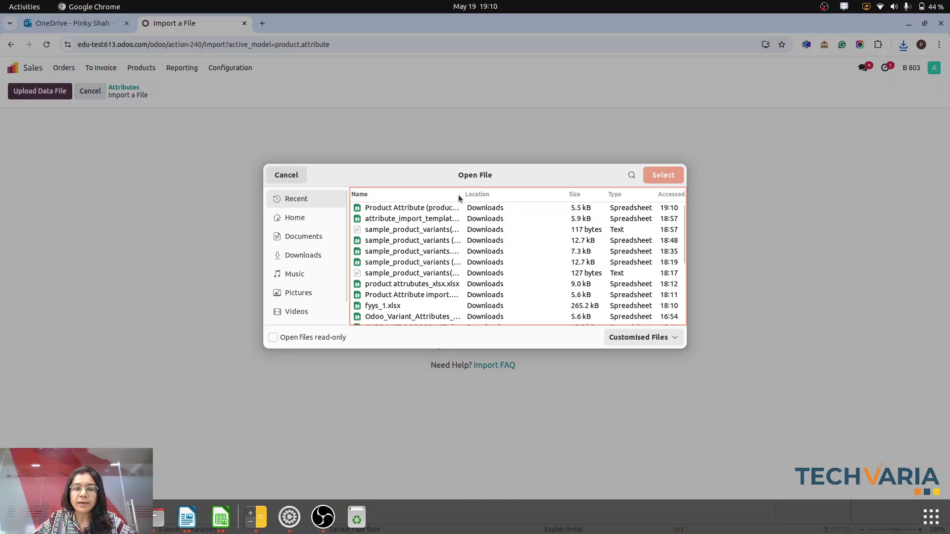
pyautogui.moveTo(462, 195); pyautogui.dragTo(554, 195)
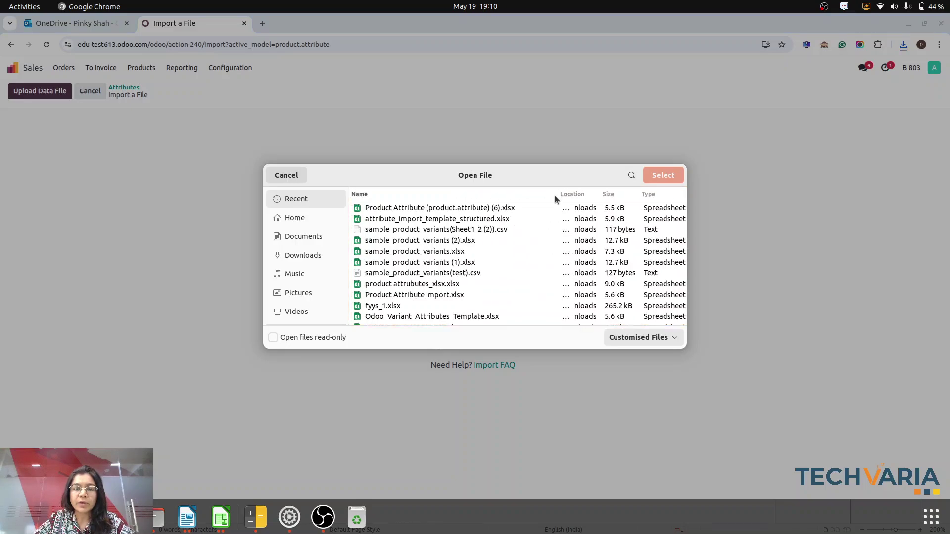
pyautogui.click(453, 241)
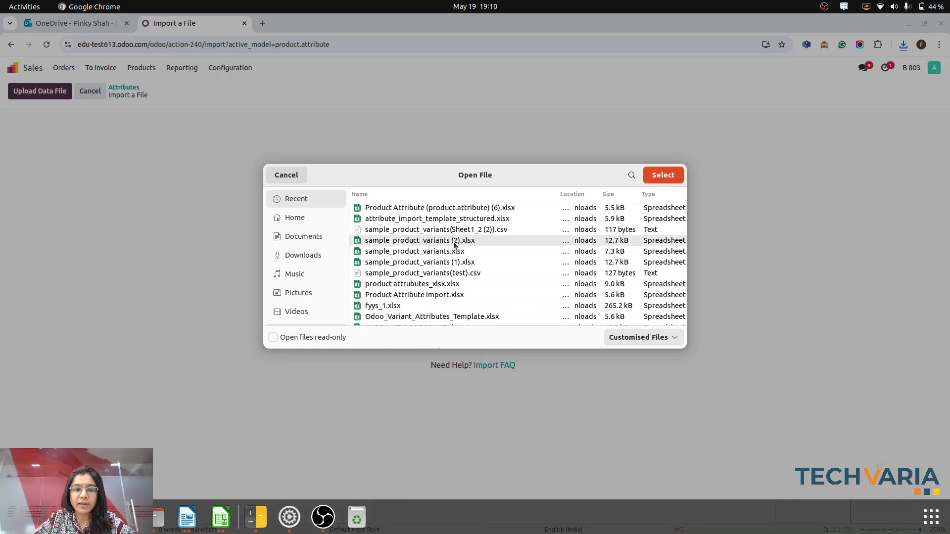
pyautogui.click(658, 177)
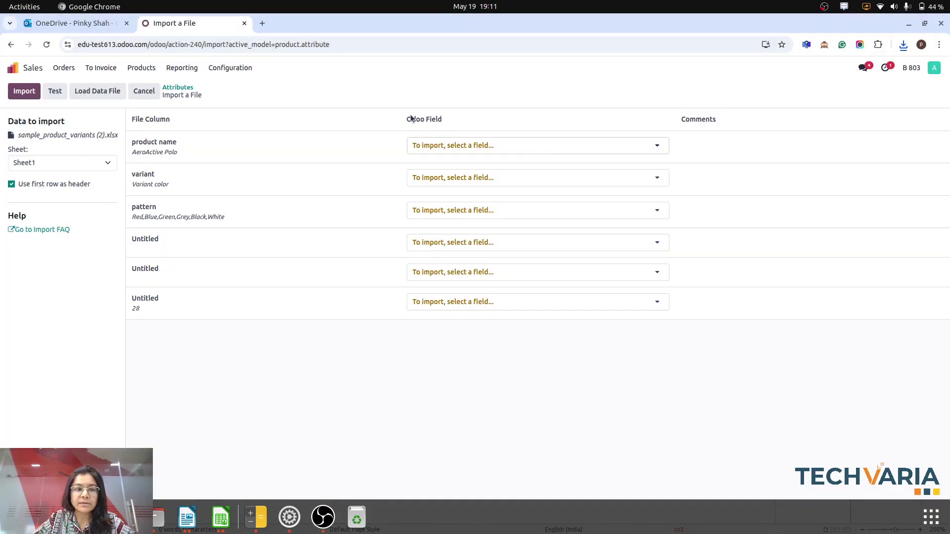
# Step: Check the sheet name in the Calc workbook, then test and import the attribute data from Sheet2
pyautogui.click(218, 529)
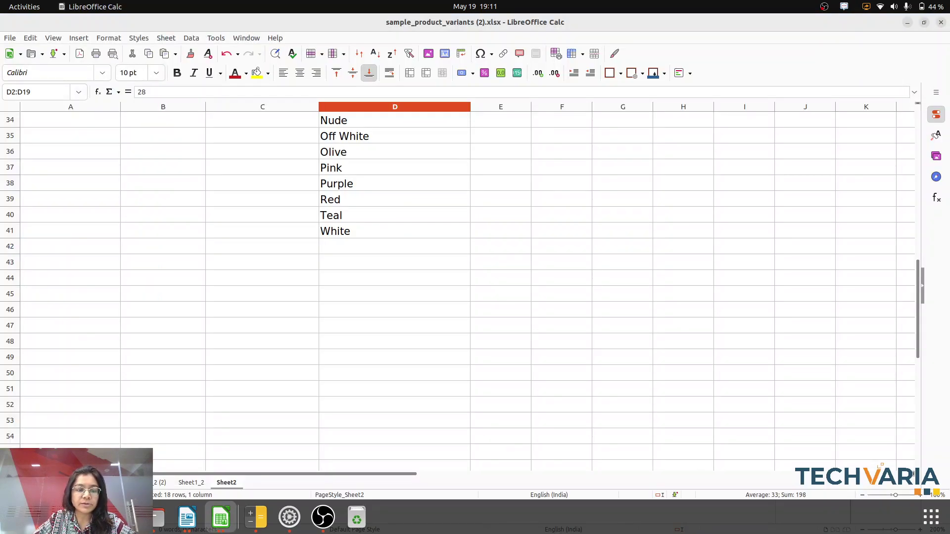
pyautogui.hotkey('alt', 'Tab')
pyautogui.click(64, 164)
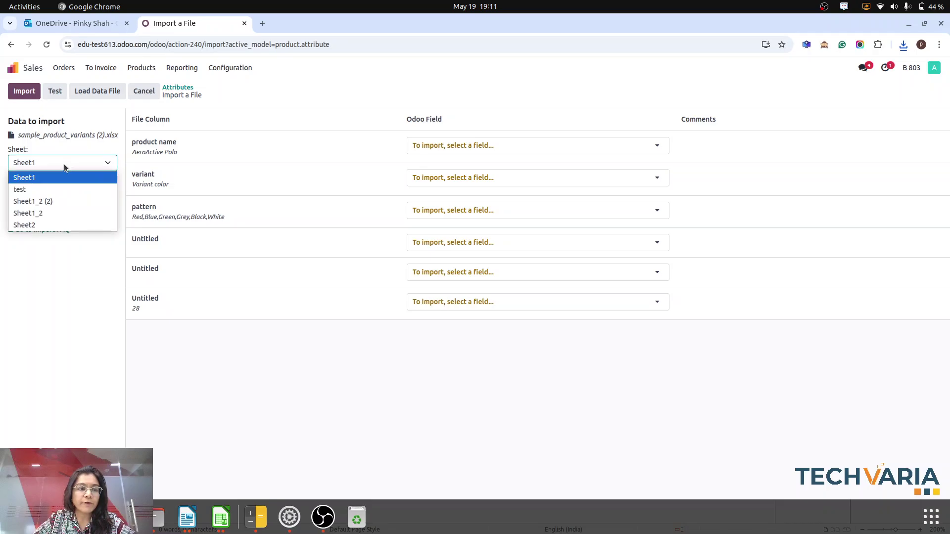
pyautogui.click(40, 225)
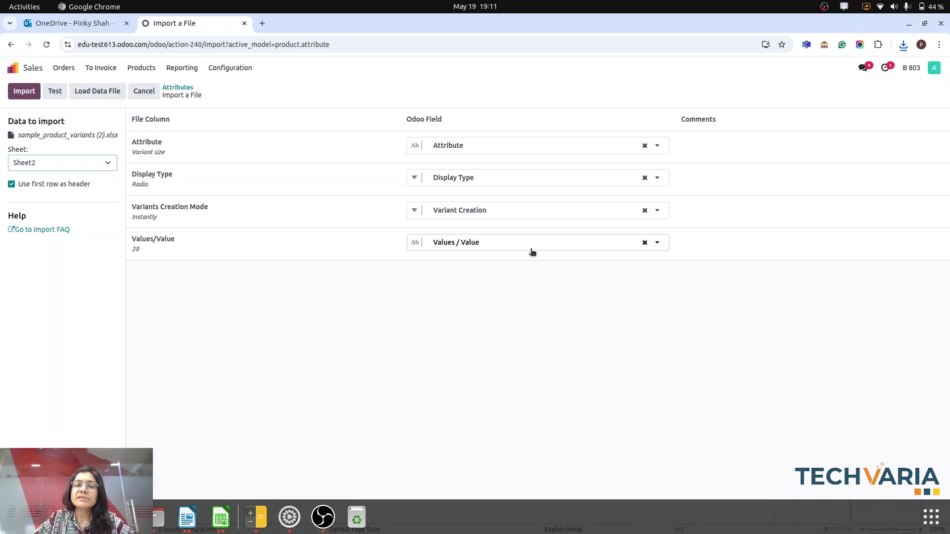
pyautogui.click(52, 97)
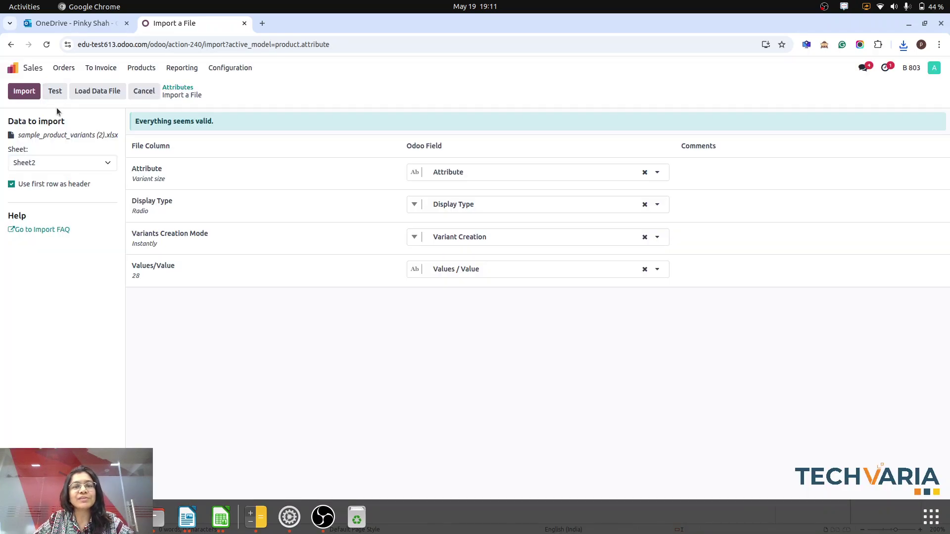
pyautogui.click(26, 96)
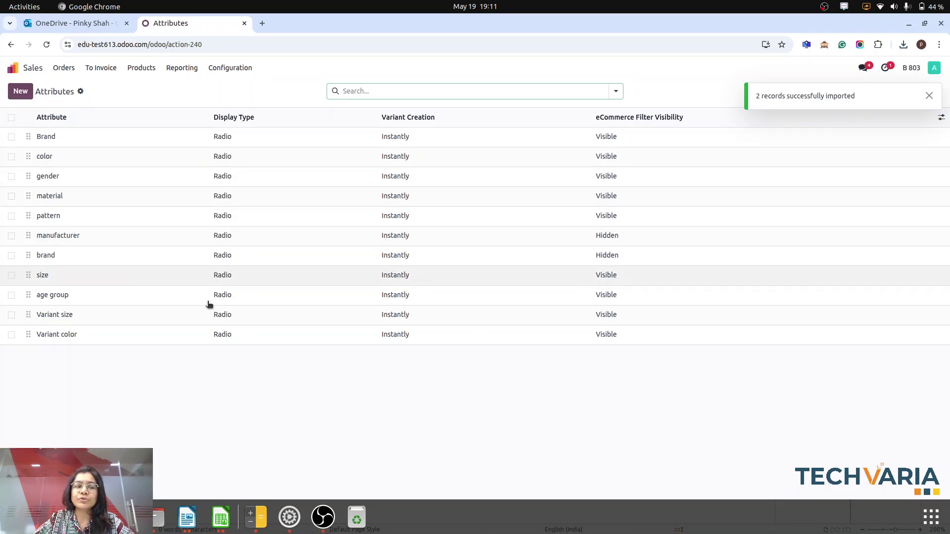
# Step: Examine the imported attribute values of the Variant size and Variant color records
pyautogui.click(103, 316)
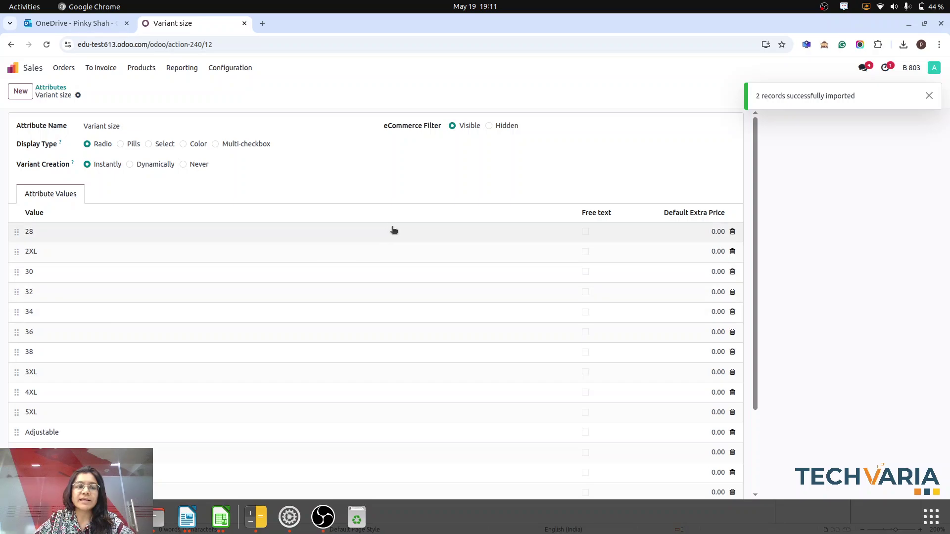
pyautogui.scroll(-5, 393, 235)
pyautogui.scroll(5, 406, 282)
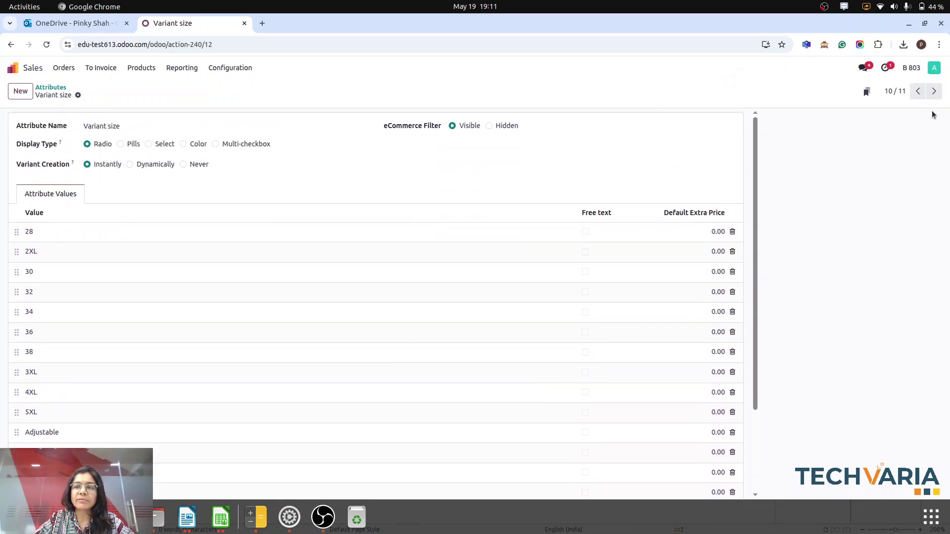
pyautogui.click(934, 91)
pyautogui.scroll(-5, 320, 210)
pyautogui.scroll(5, 320, 210)
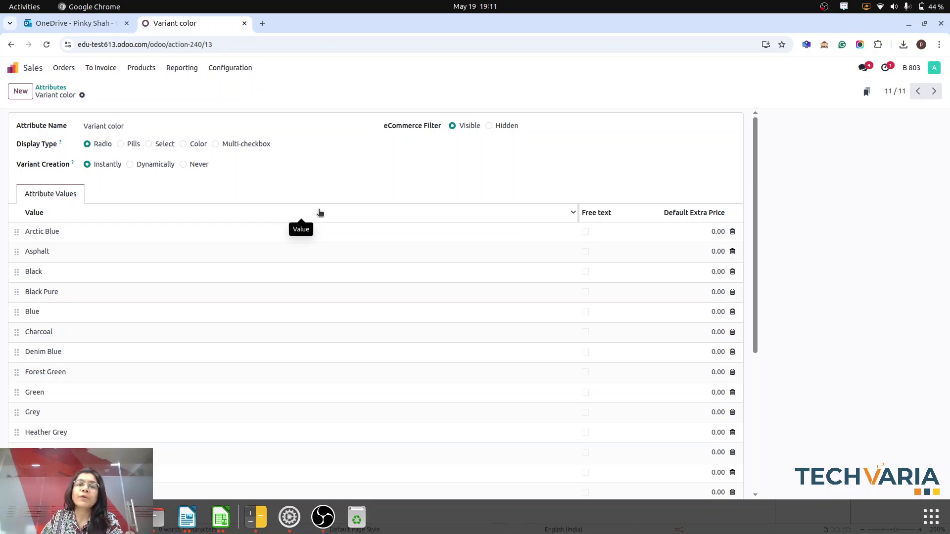
# Step: Find the Sales product list through an app search for "prod" and view the Bed product's form
pyautogui.click(15, 70)
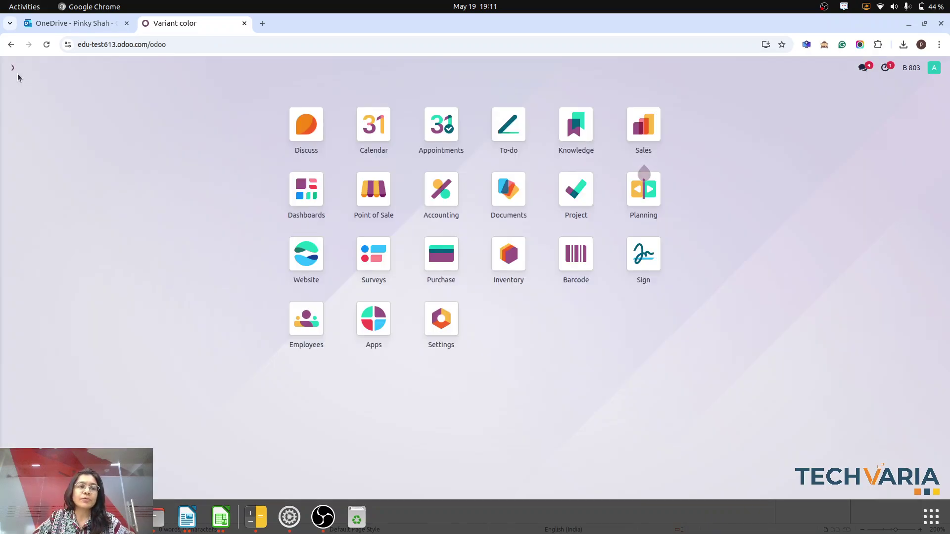
pyautogui.write('prod')
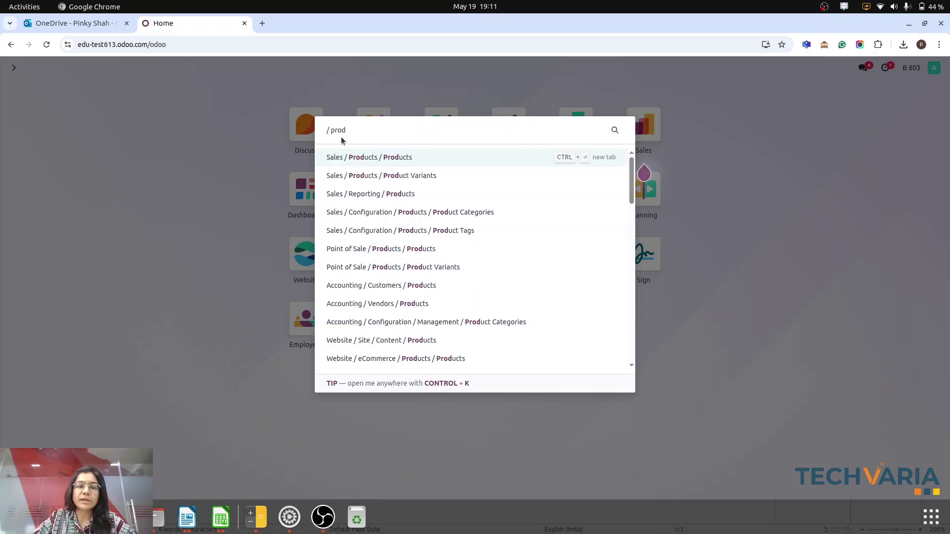
pyautogui.click(403, 159)
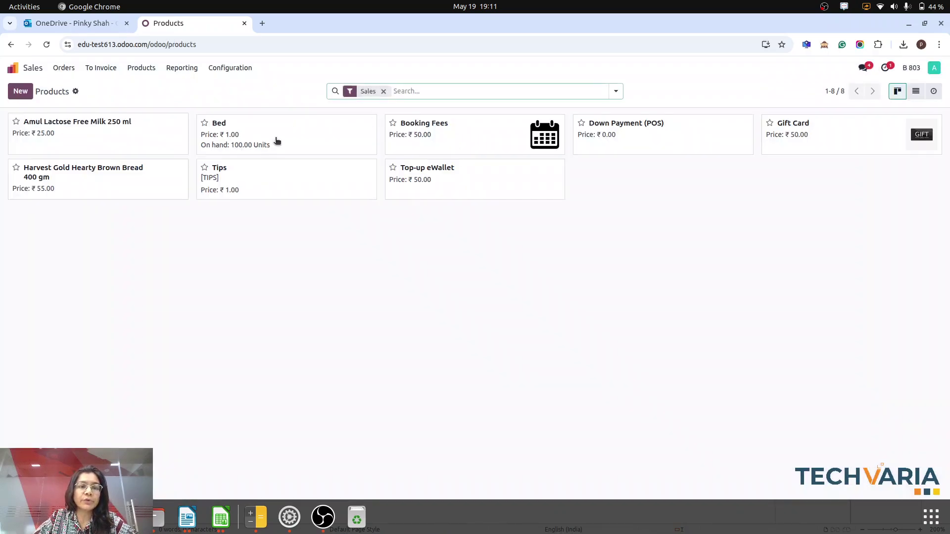
pyautogui.click(283, 138)
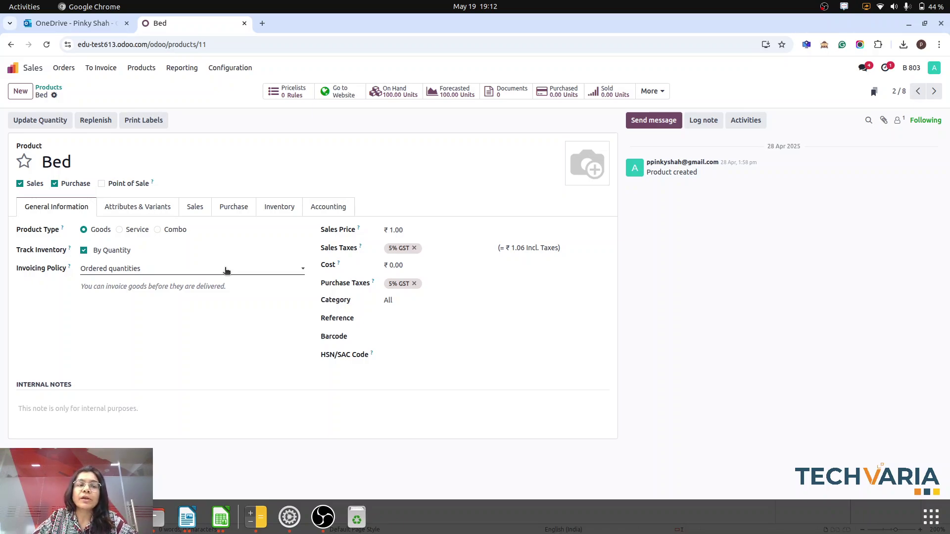
# Step: Switch to LibreOffice Calc and examine the name, Track inventory and Tracking columns on sheet Sheet1_2 (2)
pyautogui.click(220, 517)
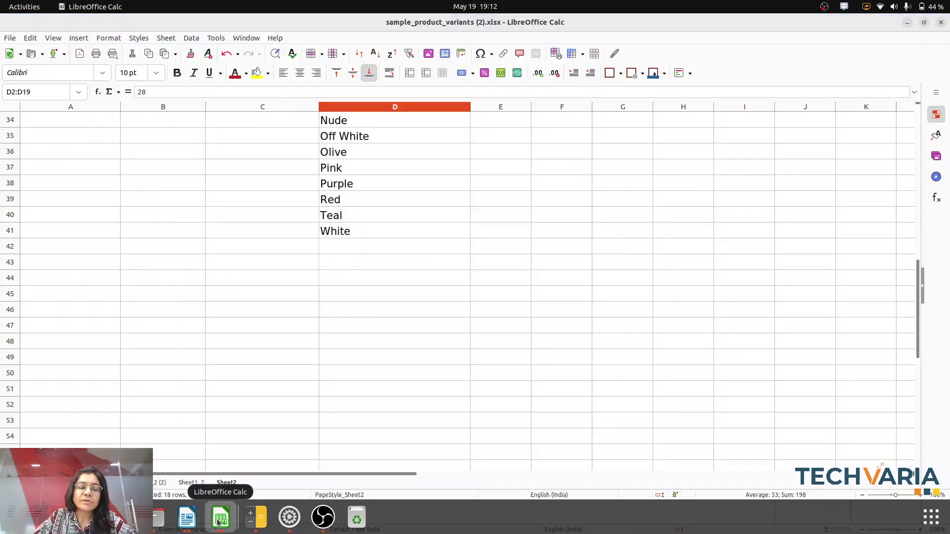
pyautogui.click(158, 483)
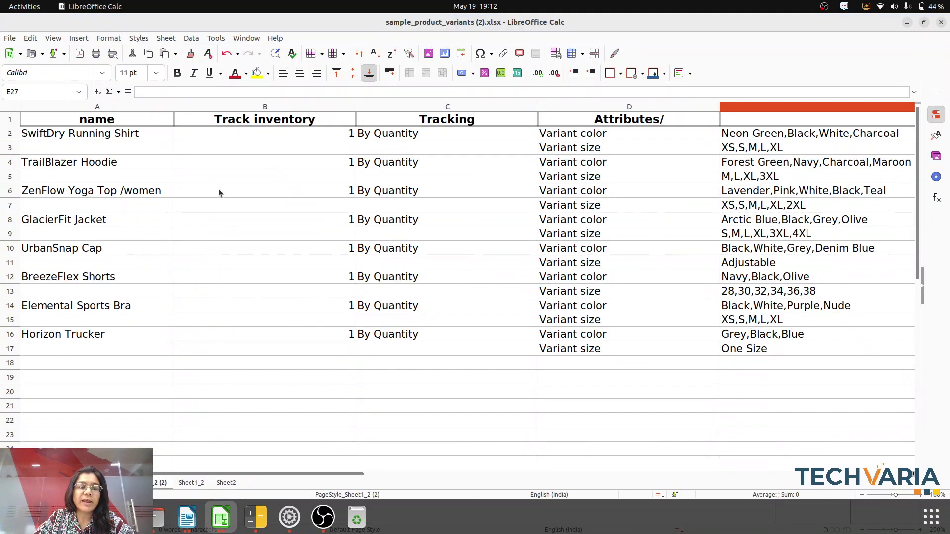
pyautogui.click(83, 122)
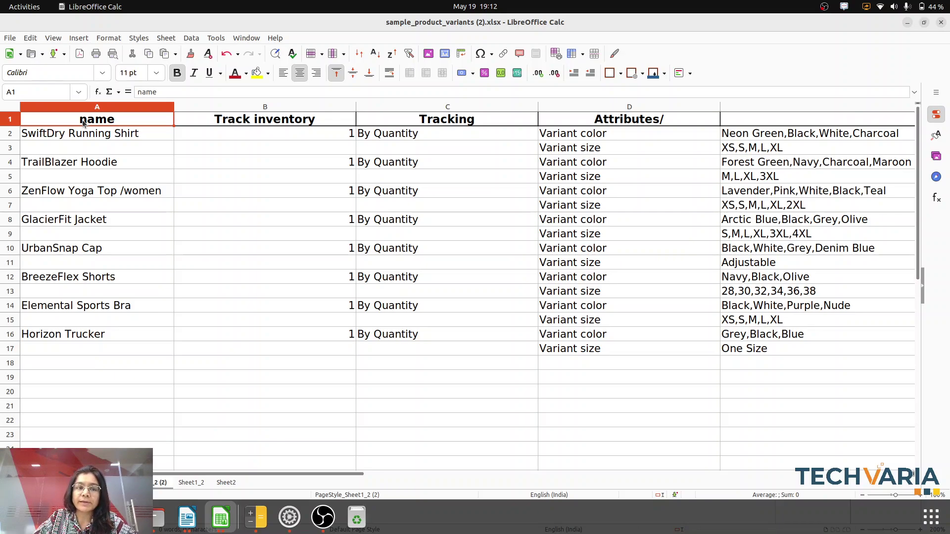
pyautogui.click(237, 124)
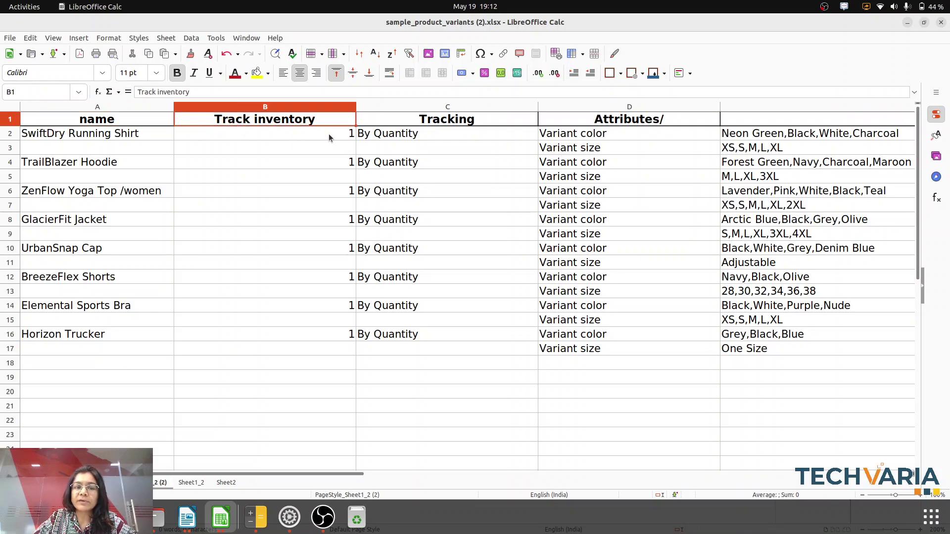
pyautogui.moveTo(328, 134); pyautogui.dragTo(347, 340)
pyautogui.click(479, 426)
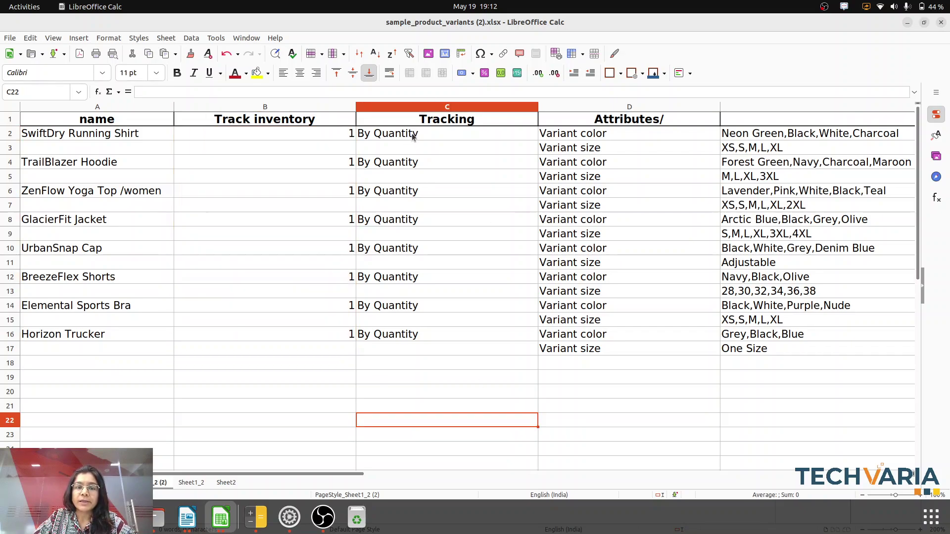
pyautogui.moveTo(409, 137); pyautogui.dragTo(411, 193)
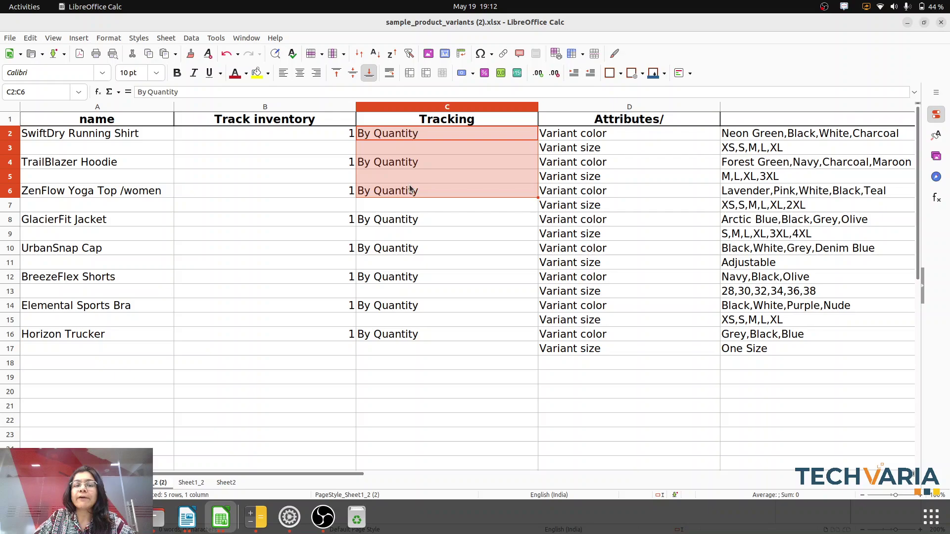
pyautogui.click(404, 140)
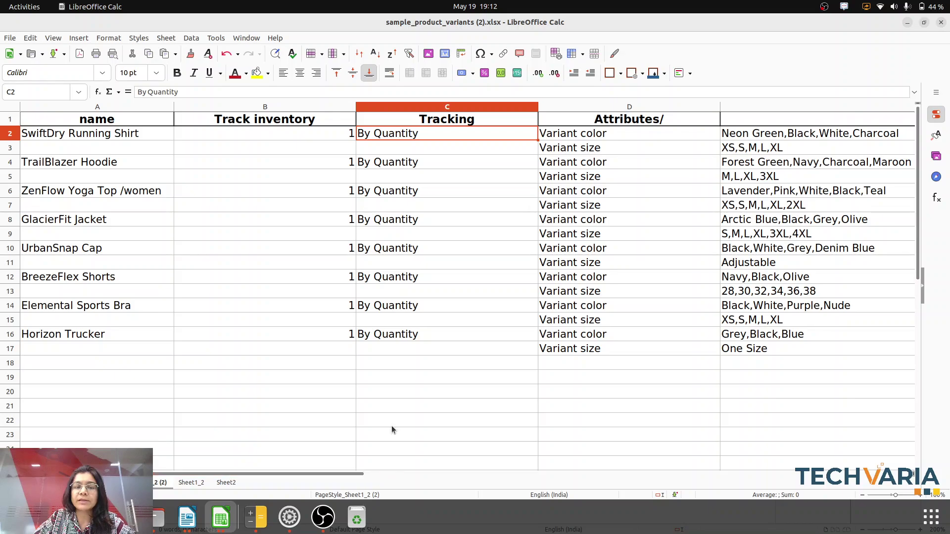
pyautogui.click(438, 378)
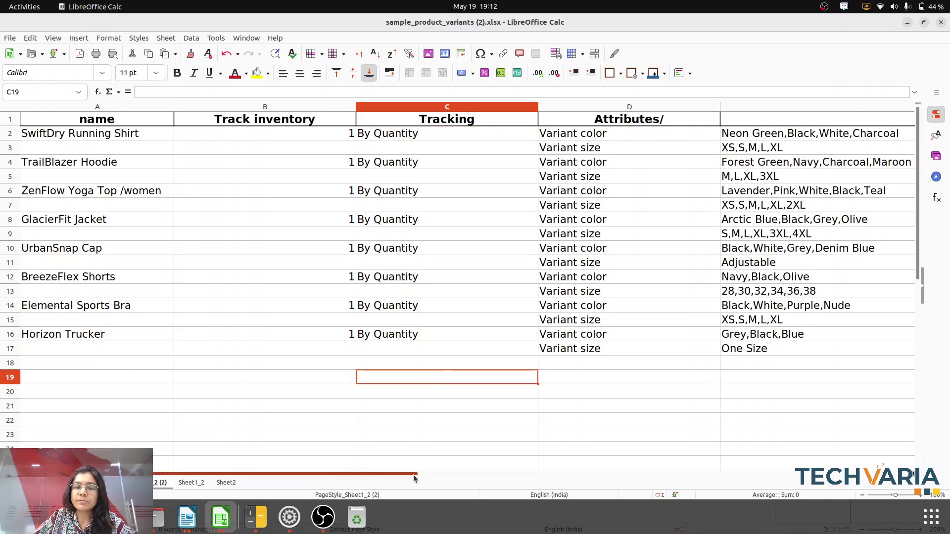
# Step: Examine the Attributes/ and Value columns, including the comma-separated color and size values of the first product
pyautogui.hscroll(1, 414, 478)
pyautogui.click(461, 119)
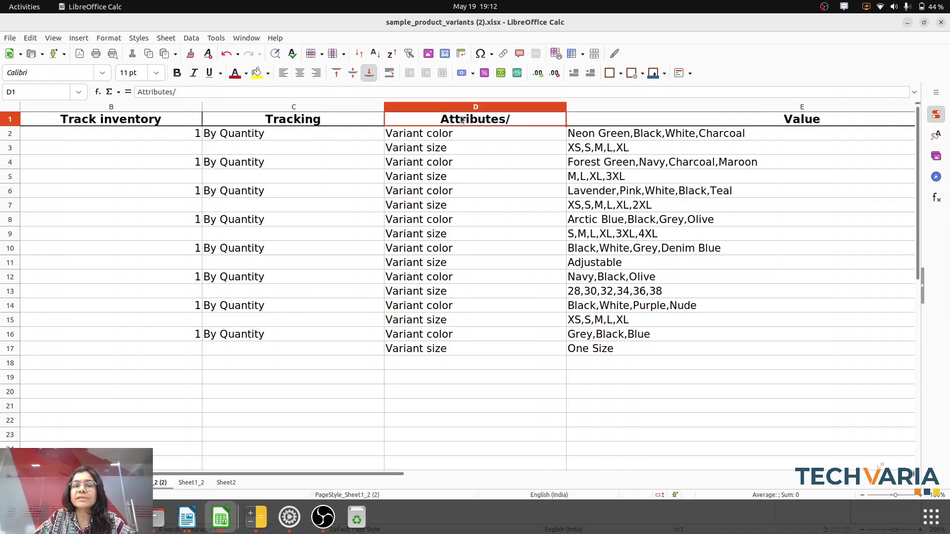
pyautogui.click(709, 125)
pyautogui.click(265, 140)
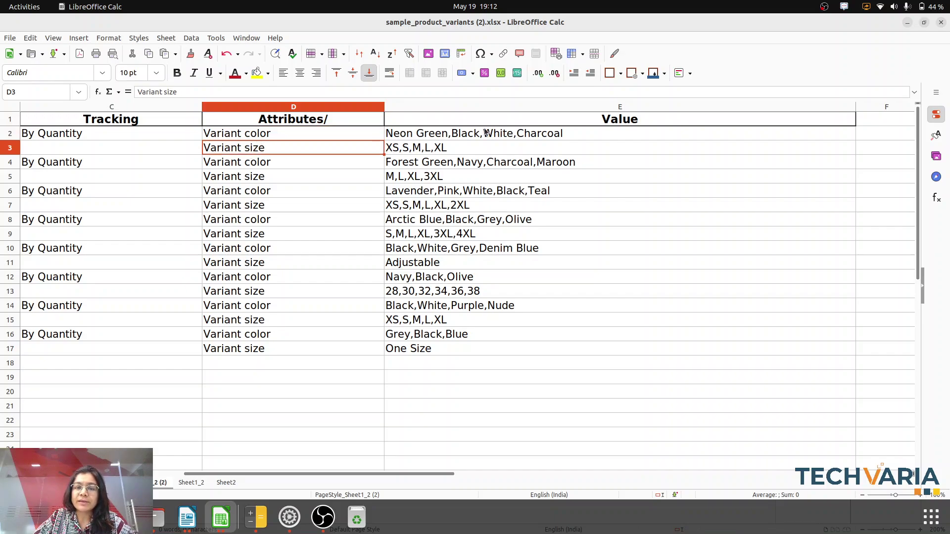
pyautogui.click(452, 139)
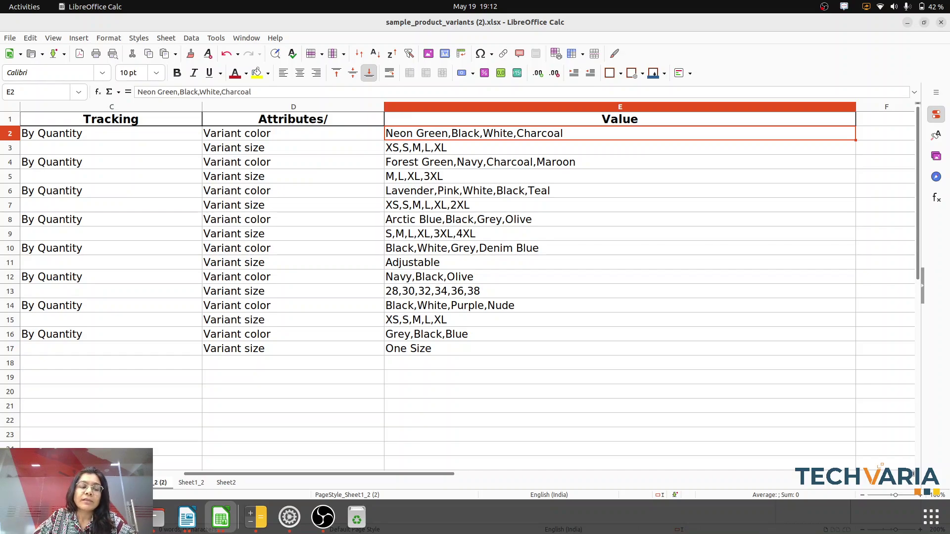
# Step: Switch to Chrome, return to the Products list and start a record import for products
pyautogui.hotkey('alt', 'Tab')
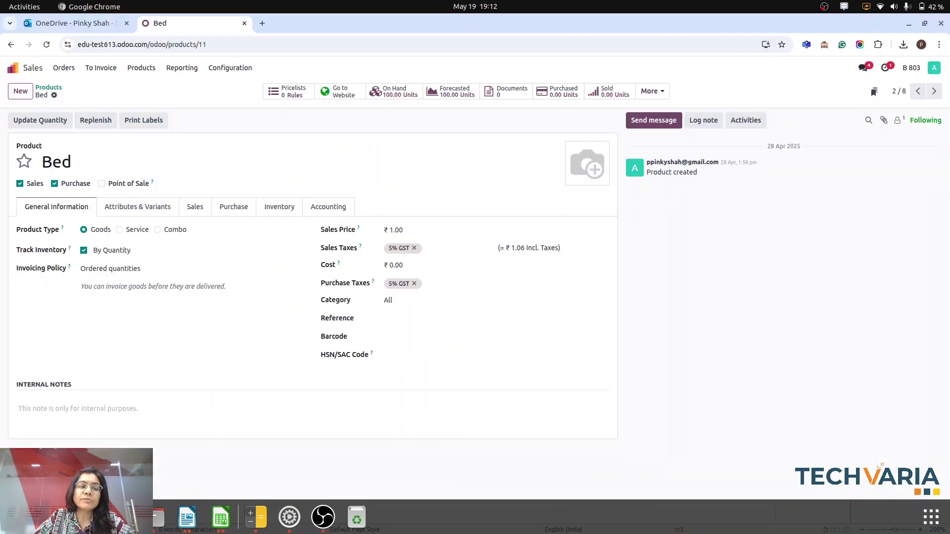
pyautogui.click(48, 87)
pyautogui.click(75, 91)
pyautogui.click(104, 108)
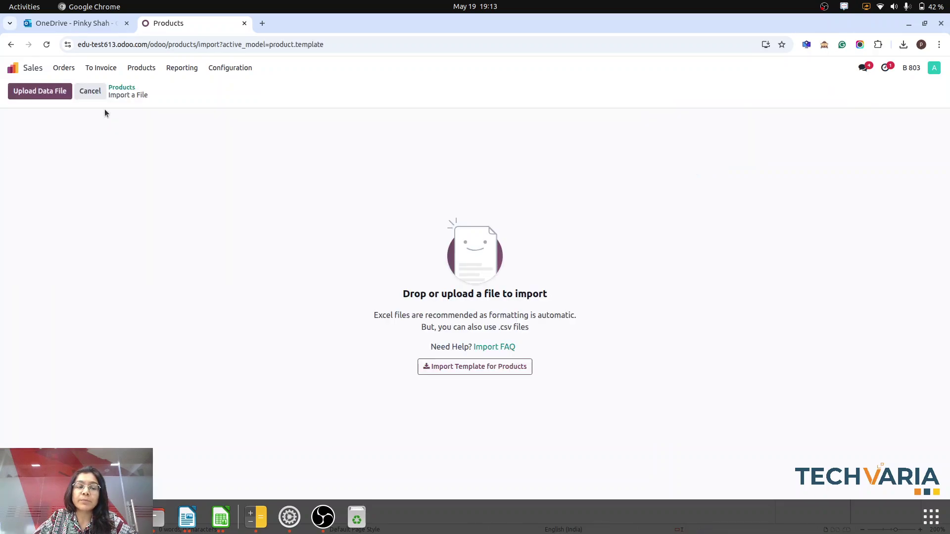
# Step: Upload sample_product_variants (2).xlsx as the product data file and choose Sheet1_2 (2) as the sheet to import
pyautogui.click(42, 95)
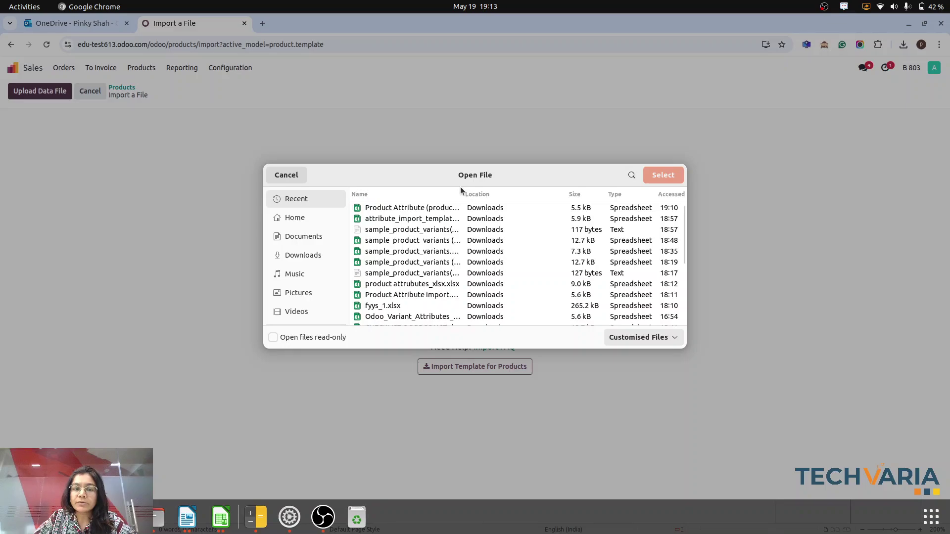
pyautogui.moveTo(462, 186); pyautogui.dragTo(568, 185)
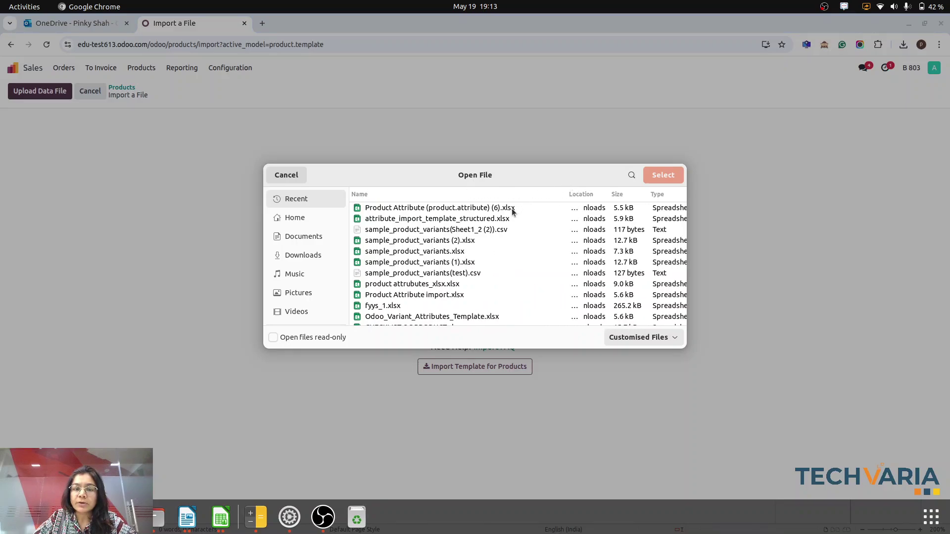
pyautogui.click(458, 241)
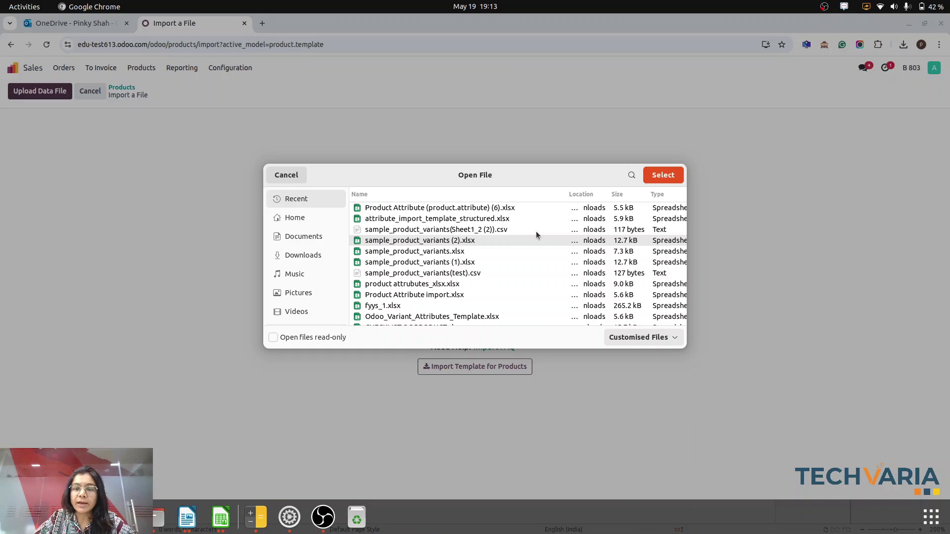
pyautogui.click(655, 178)
pyautogui.click(94, 163)
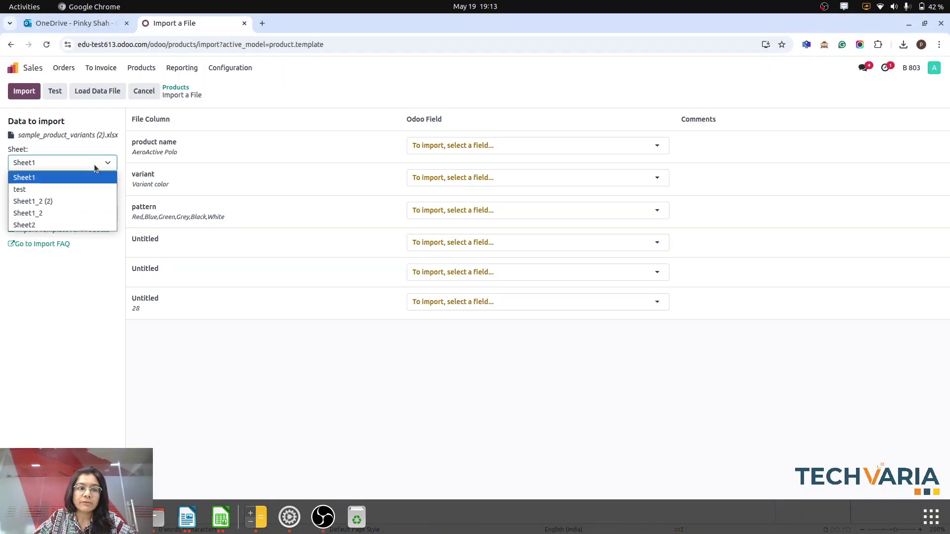
pyautogui.click(38, 203)
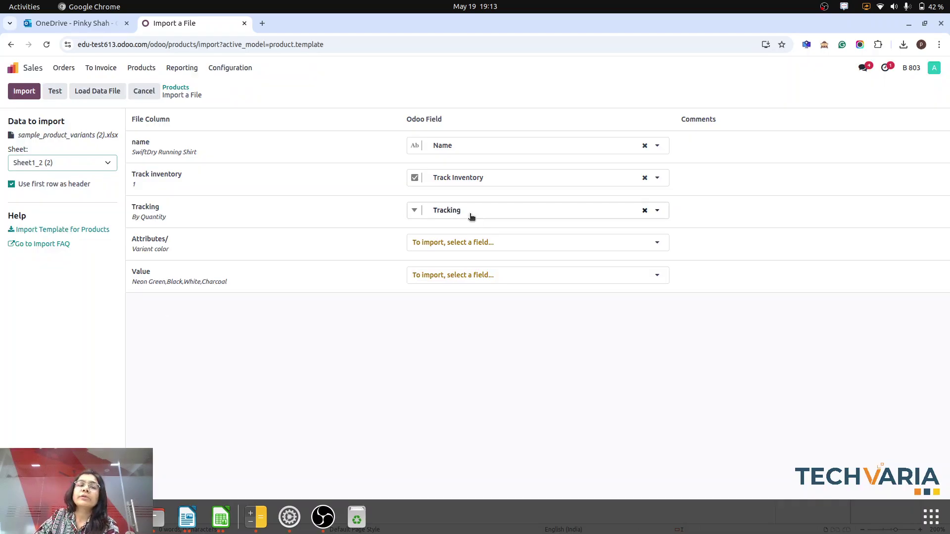
# Step: Map the Attributes/ file column to the field Product Attributes / Attribute
pyautogui.moveTo(155, 147)
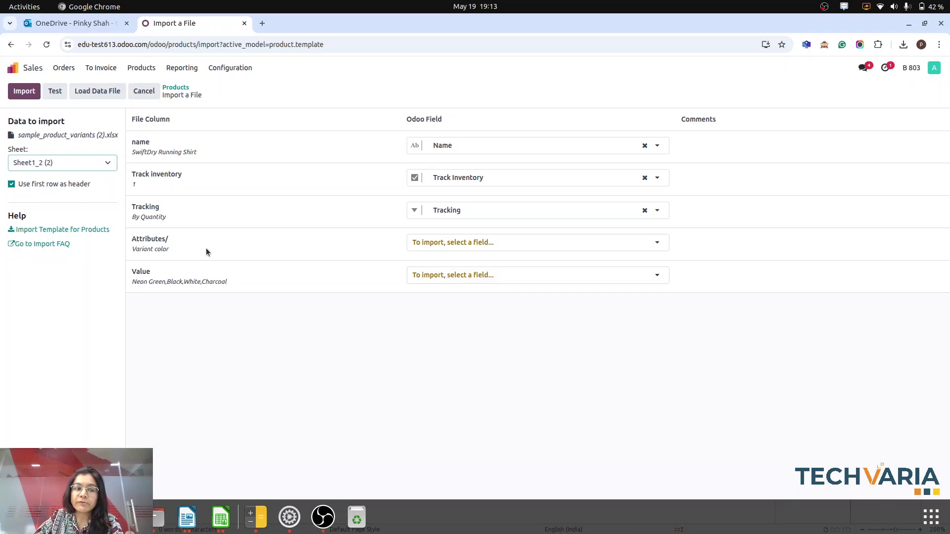
pyautogui.click(454, 247)
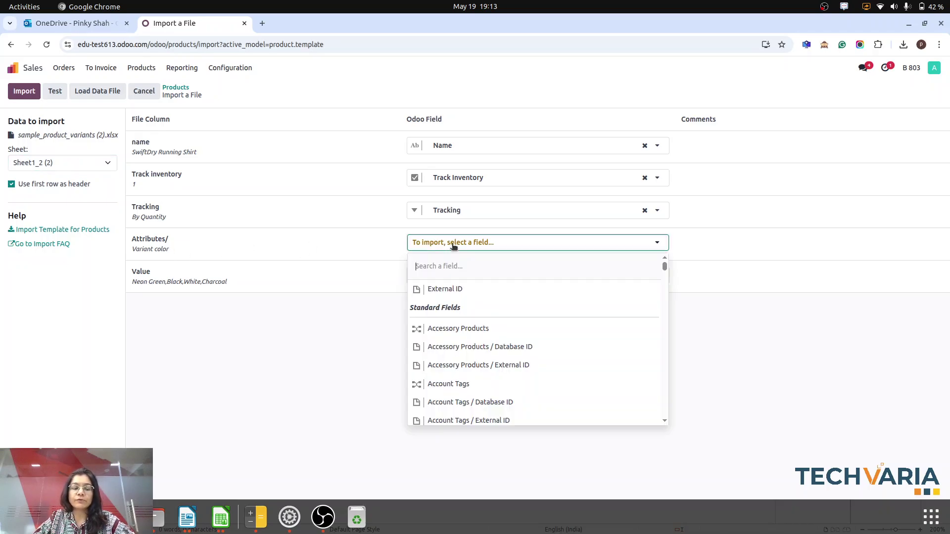
pyautogui.write('attr')
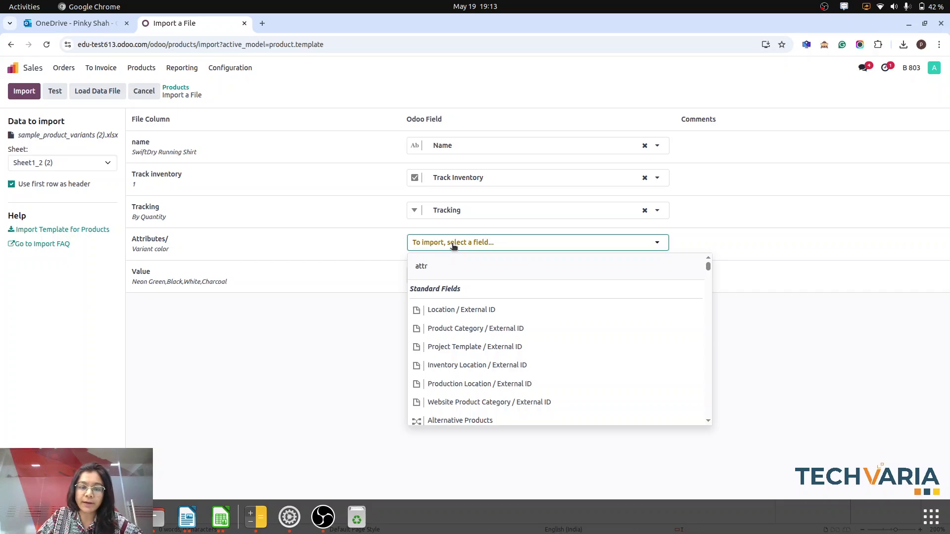
pyautogui.write('ibutes')
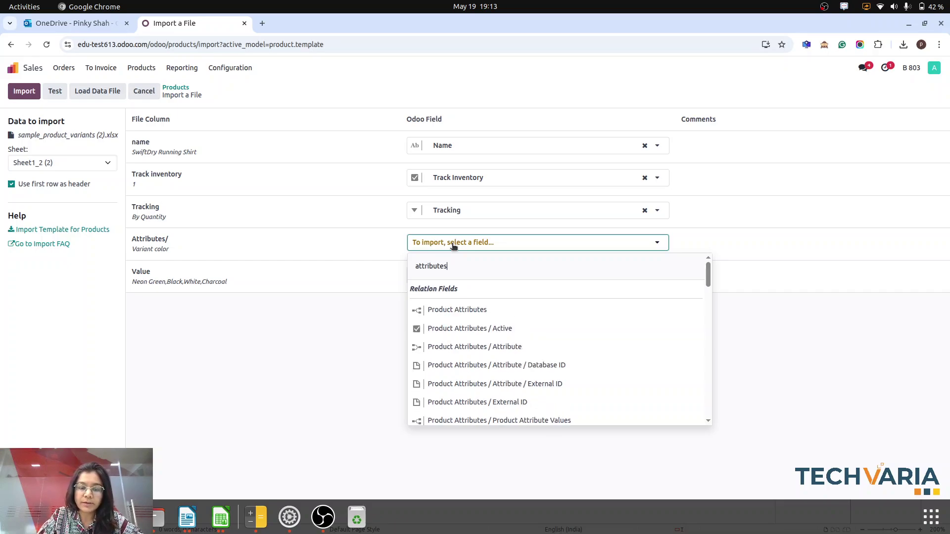
pyautogui.click(508, 346)
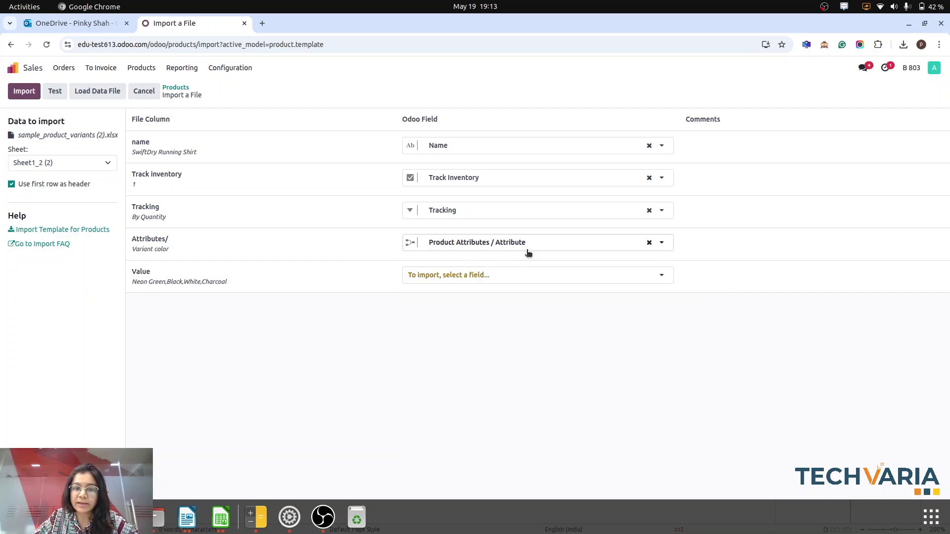
# Step: Map the Value file column to the field Product Attributes / Values
pyautogui.click(430, 276)
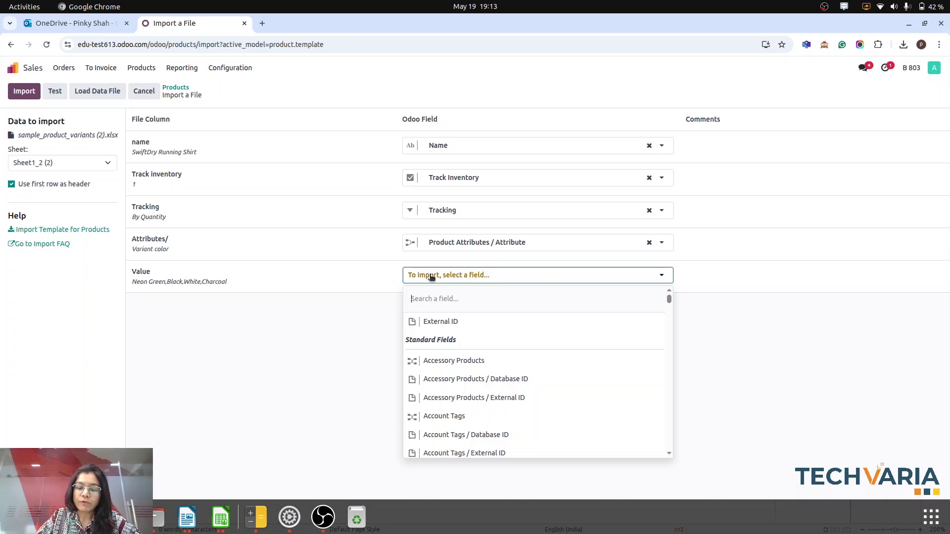
pyautogui.write('attru')
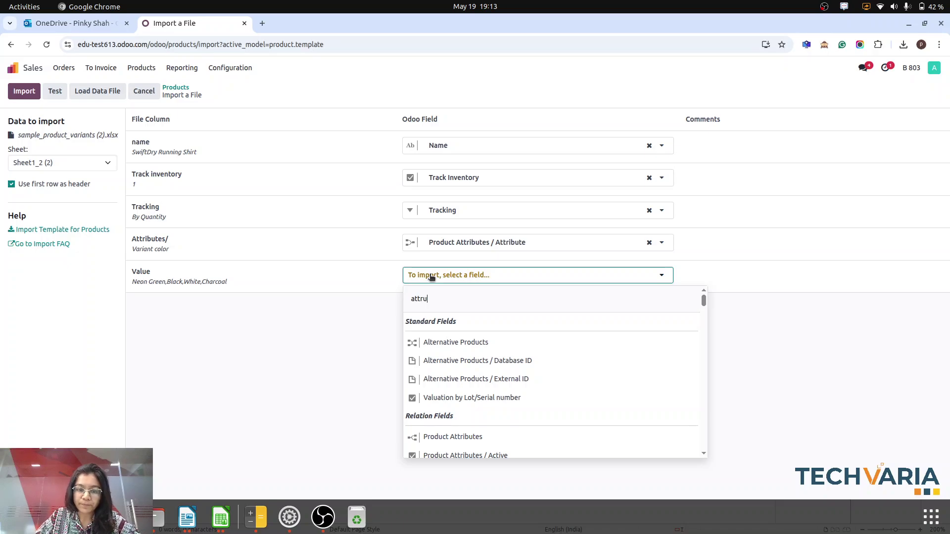
pyautogui.scroll(-5, 513, 402)
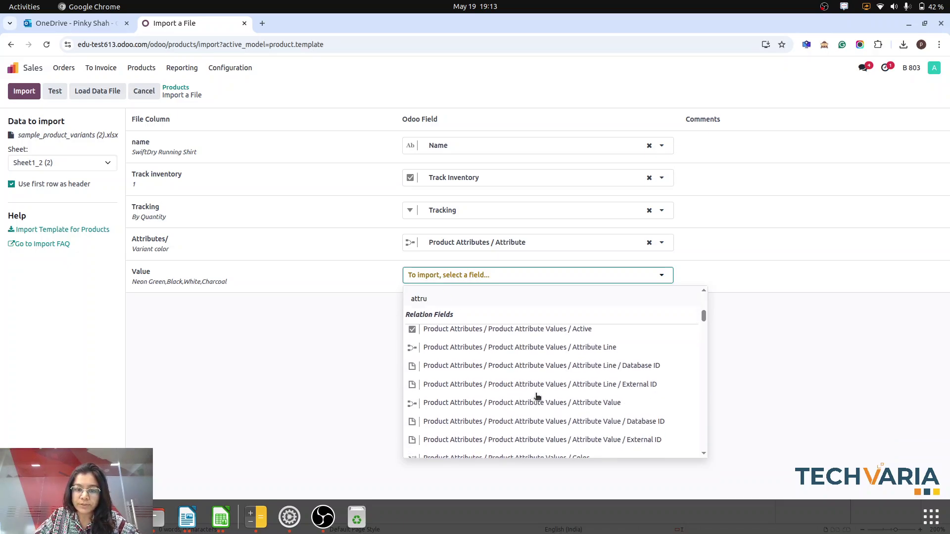
pyautogui.scroll(-5, 537, 395)
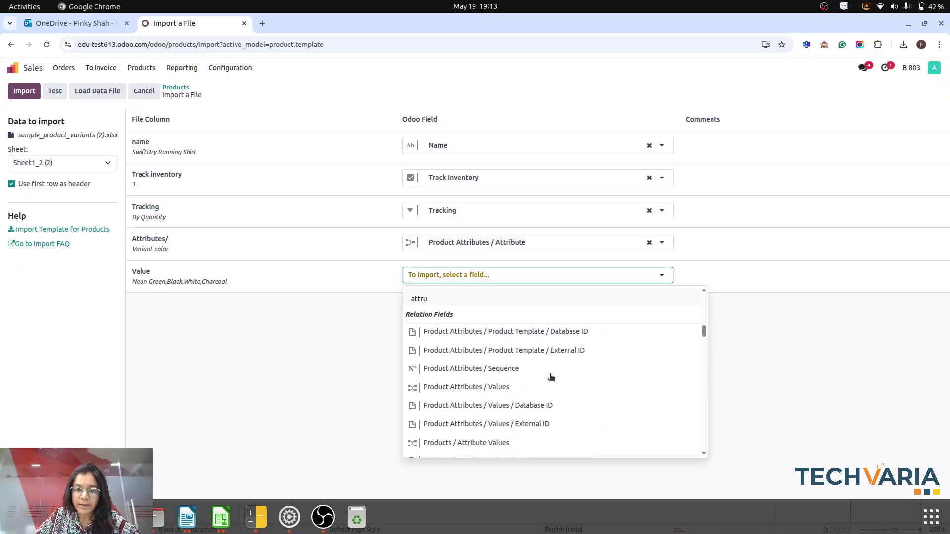
pyautogui.click(478, 390)
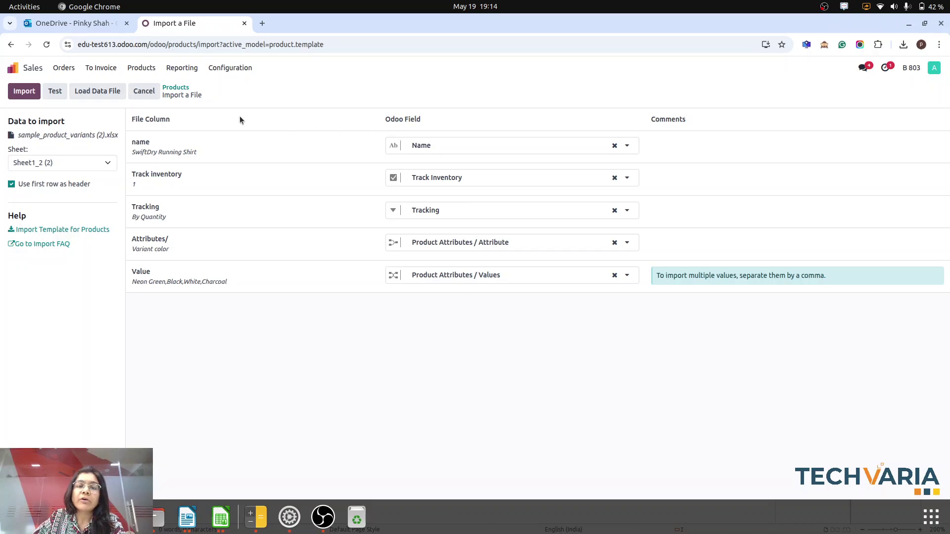
# Step: Test the product data for validity and import the records
pyautogui.click(54, 93)
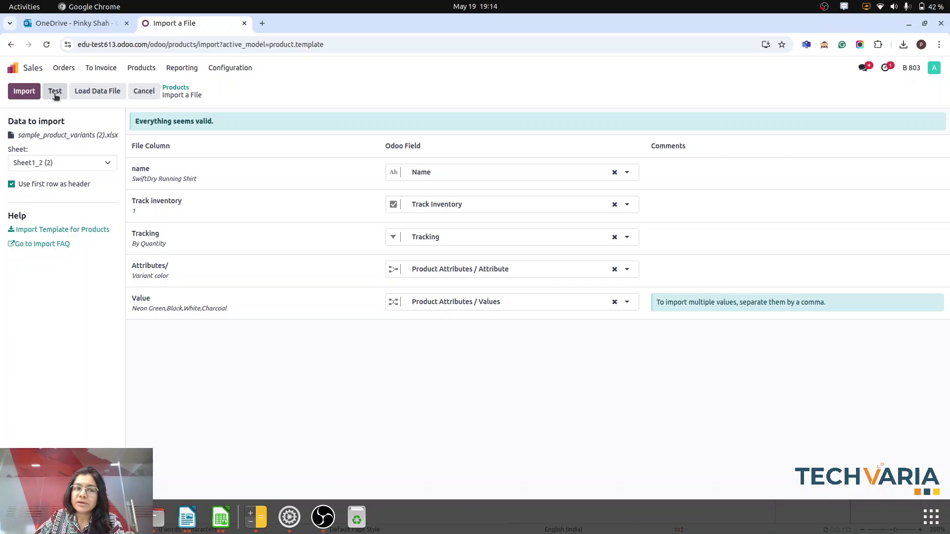
pyautogui.click(21, 94)
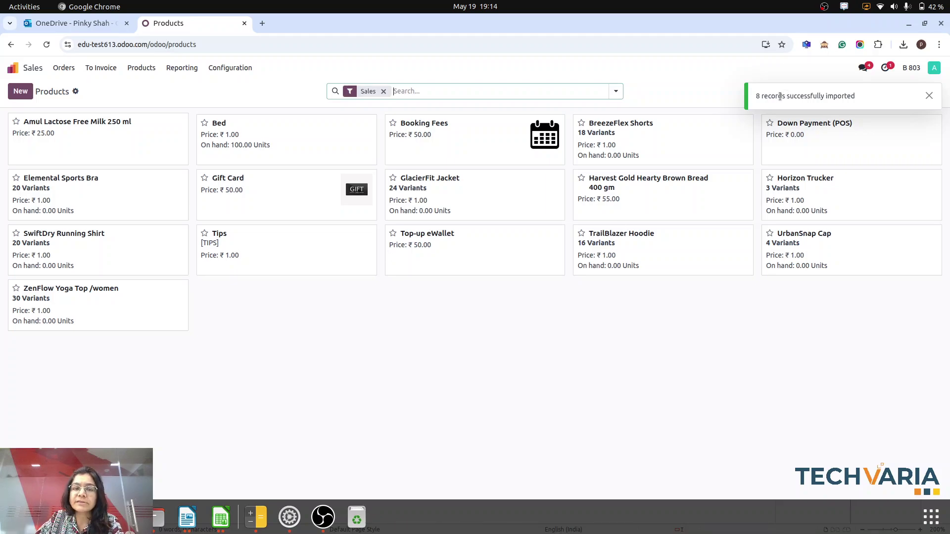
# Step: Examine the attributes and values of the GlacierFit Jacket product, and open the Product Variants list
pyautogui.click(479, 200)
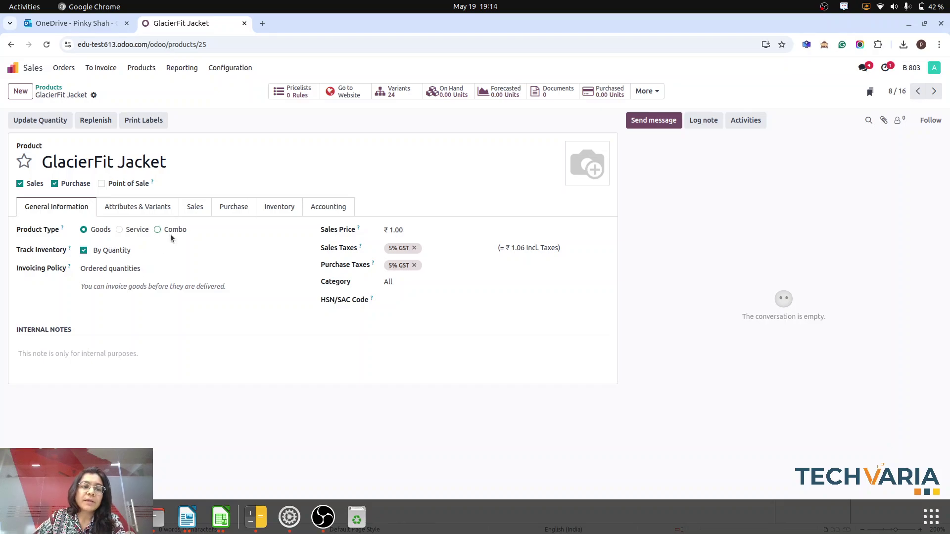
pyautogui.click(136, 210)
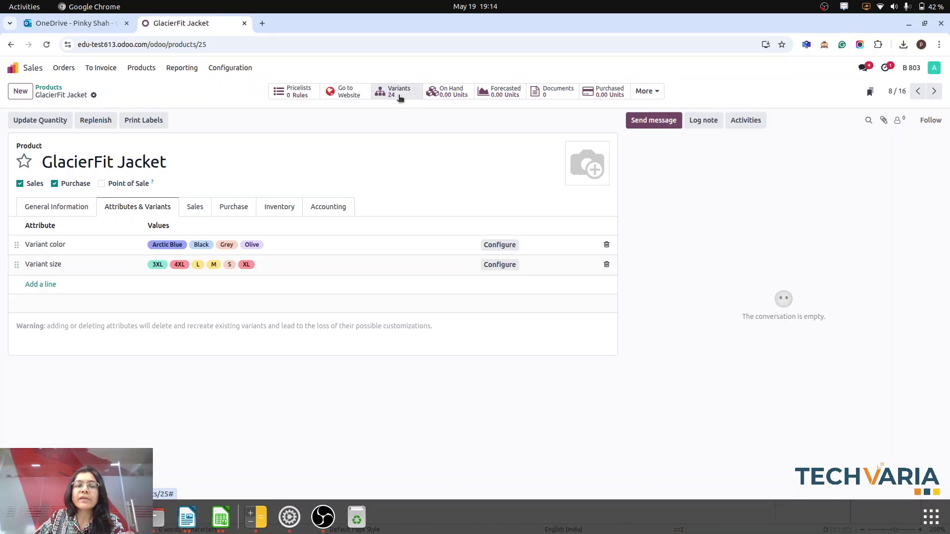
pyautogui.click(141, 68)
pyautogui.click(165, 100)
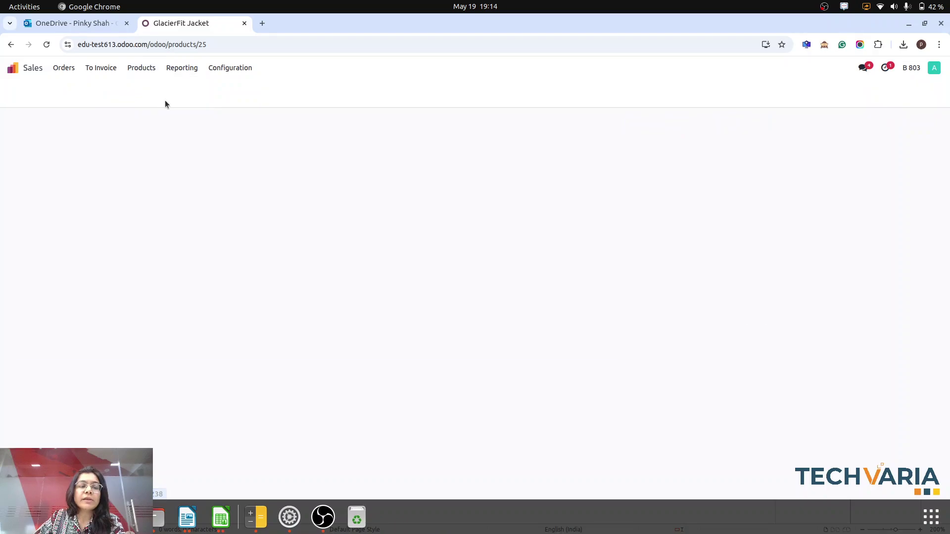
pyautogui.click(280, 223)
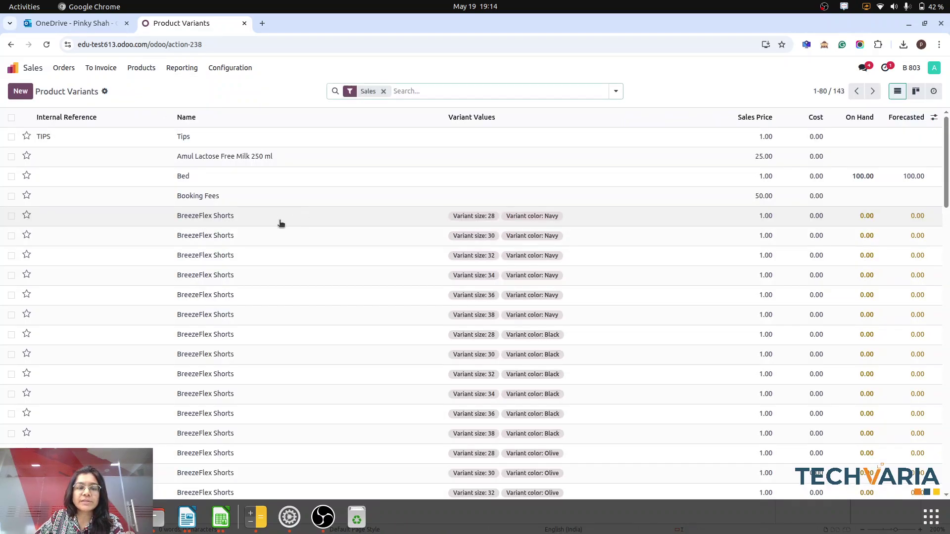